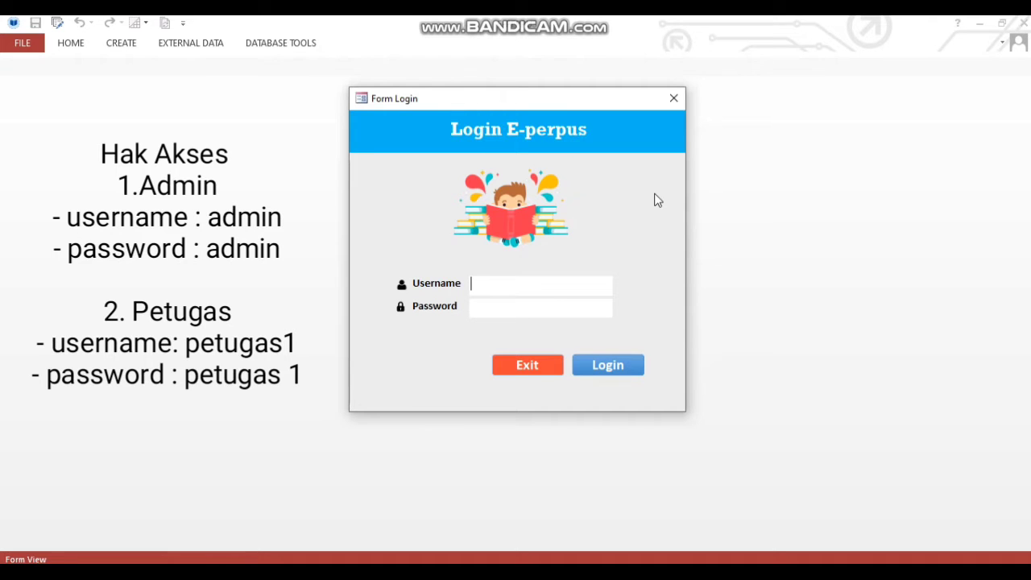
# Log in to E-perpus with the admin username and its password to reach the MenuHome dashboard.
pyautogui.write('admin')
pyautogui.click(548, 305)
pyautogui.write('admin')
pyautogui.click(594, 366)
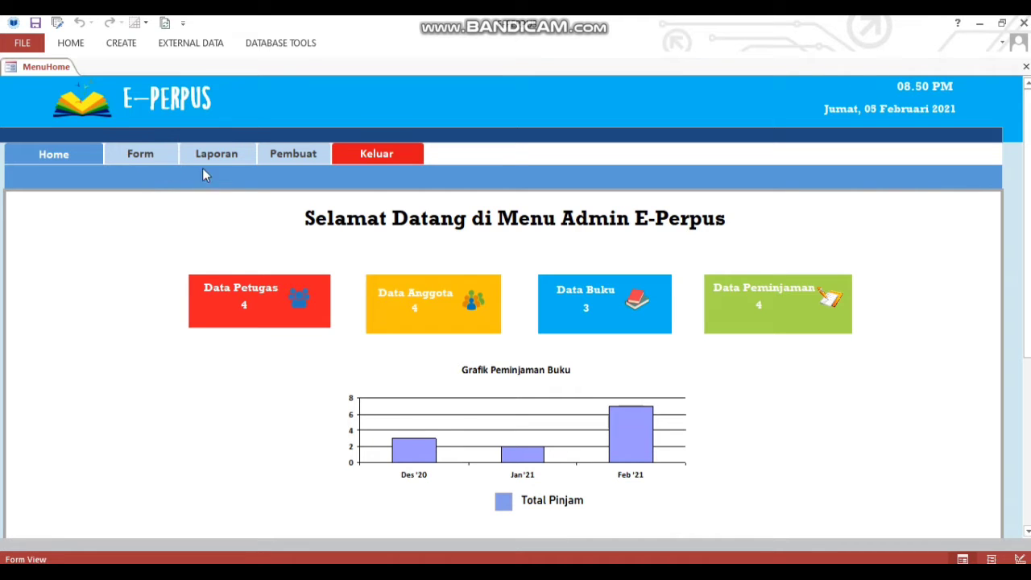
# Open Form Anggota from the Form list to show existing members with photos.
pyautogui.click(136, 157)
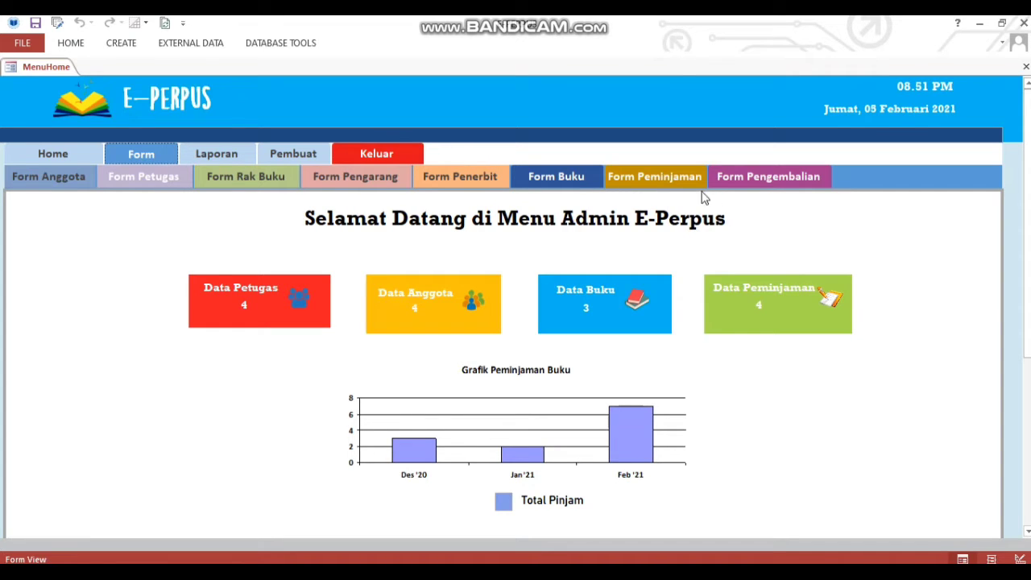
pyautogui.click(76, 185)
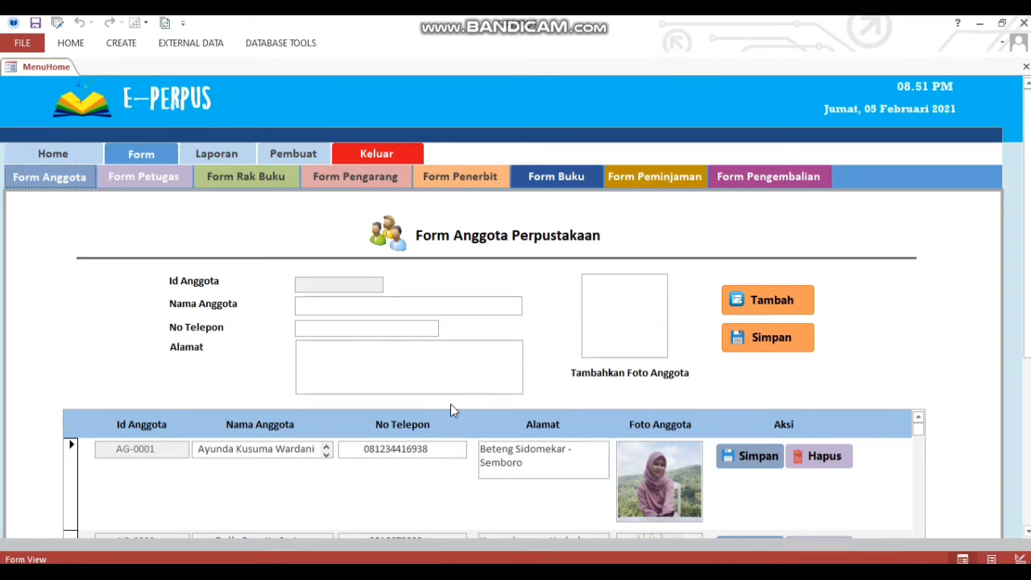
# Start a new member record and enter the member's name, phone number and address.
pyautogui.click(791, 300)
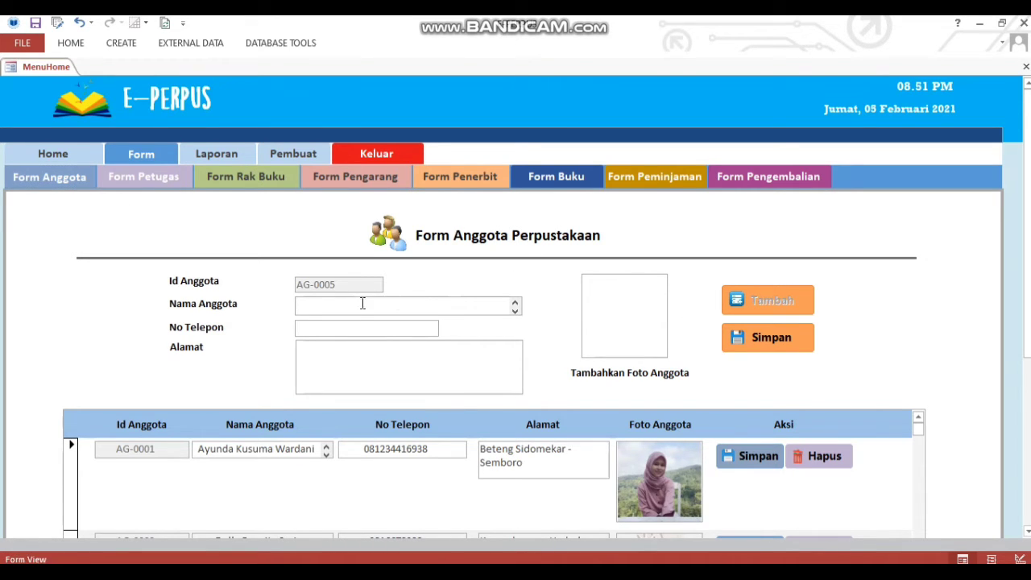
pyautogui.click(350, 328)
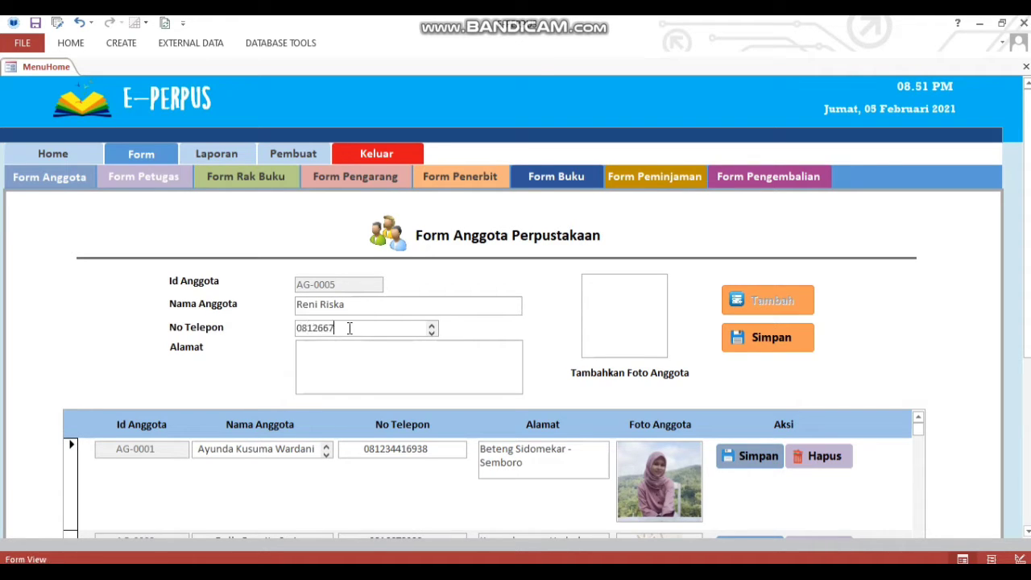
pyautogui.click(355, 353)
pyautogui.write('Beteng Sidomekar')
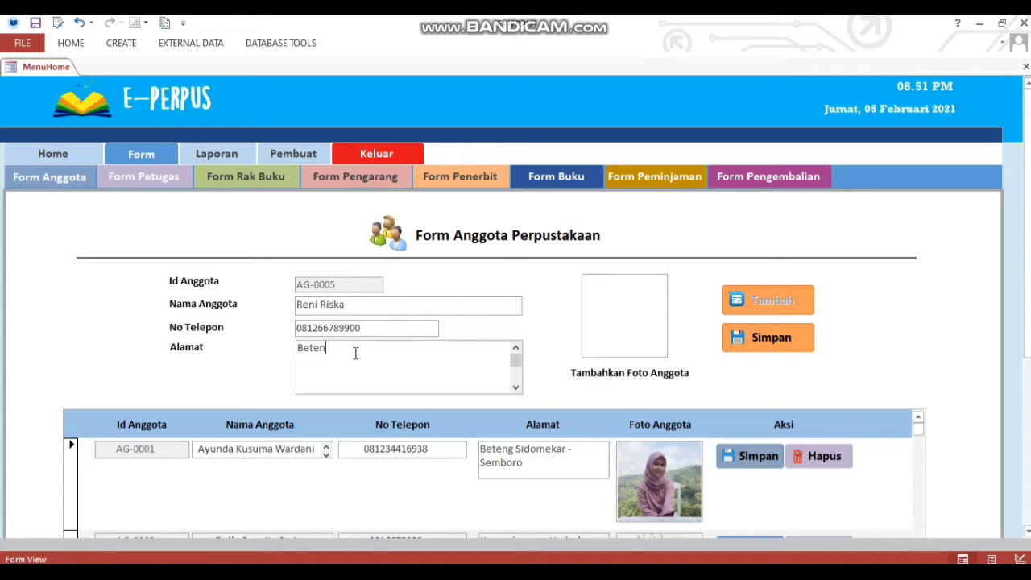
# Attach 'WhatsApp Image 2021-02-03 at 12.08.51' from Downloads as the photo and save the member.
pyautogui.doubleClick(624, 310)
pyautogui.click(635, 252)
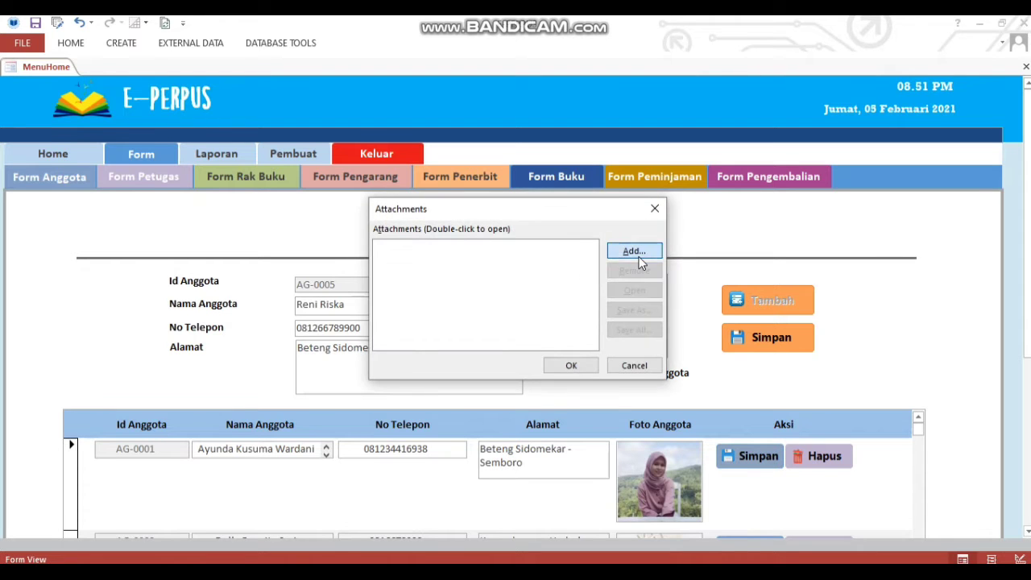
pyautogui.click(444, 347)
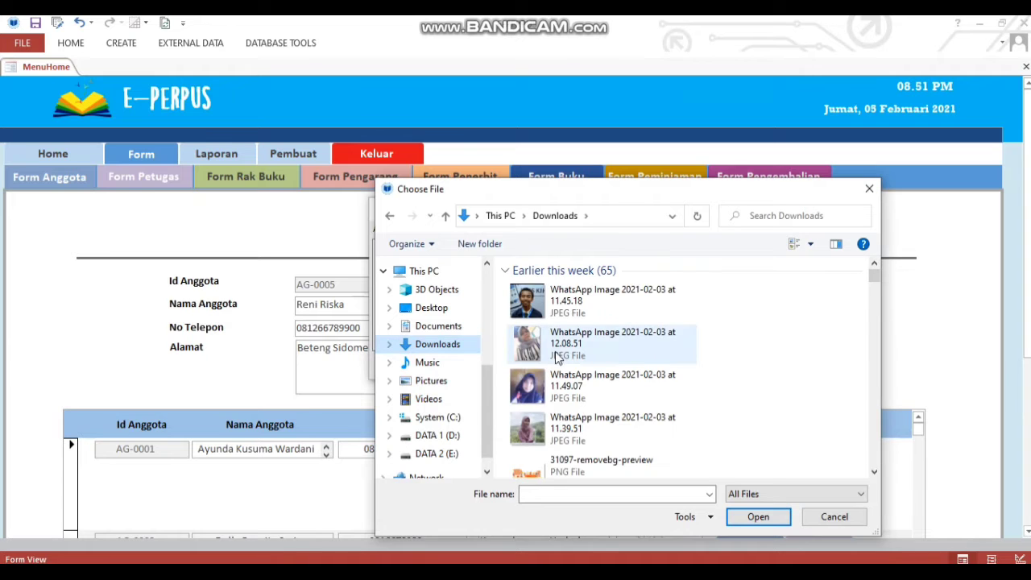
pyautogui.click(620, 344)
pyautogui.click(754, 516)
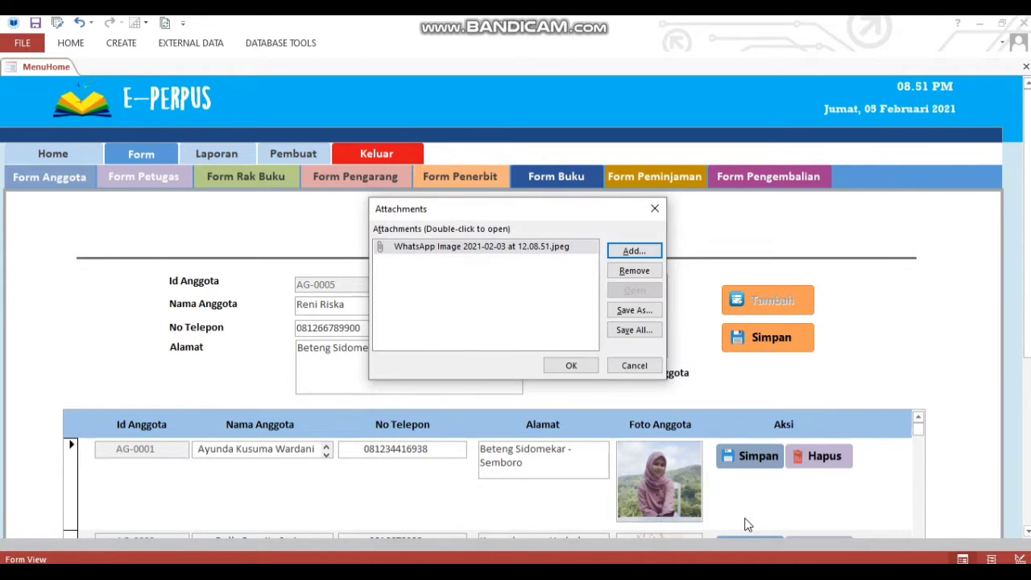
pyautogui.click(574, 367)
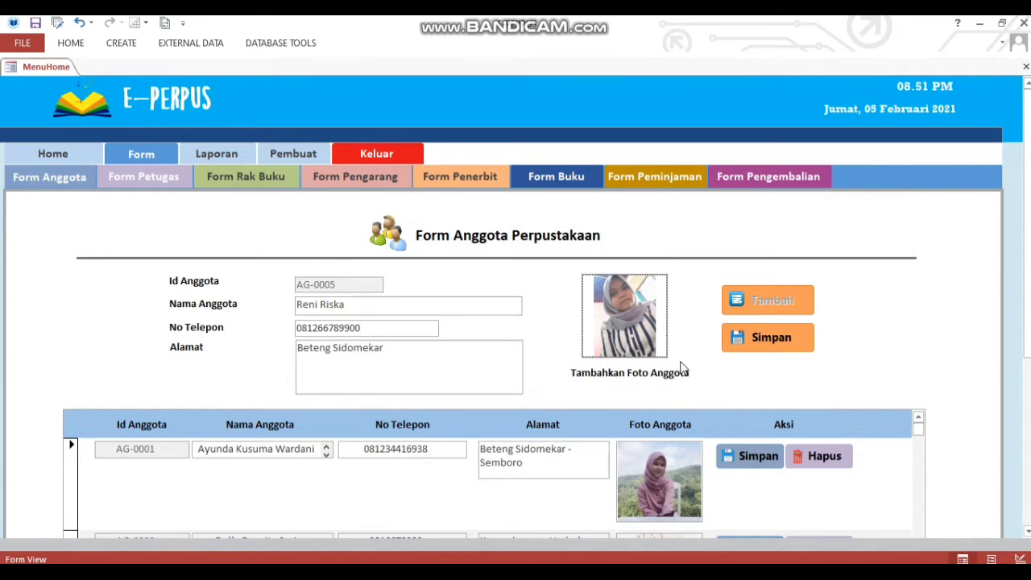
pyautogui.click(782, 343)
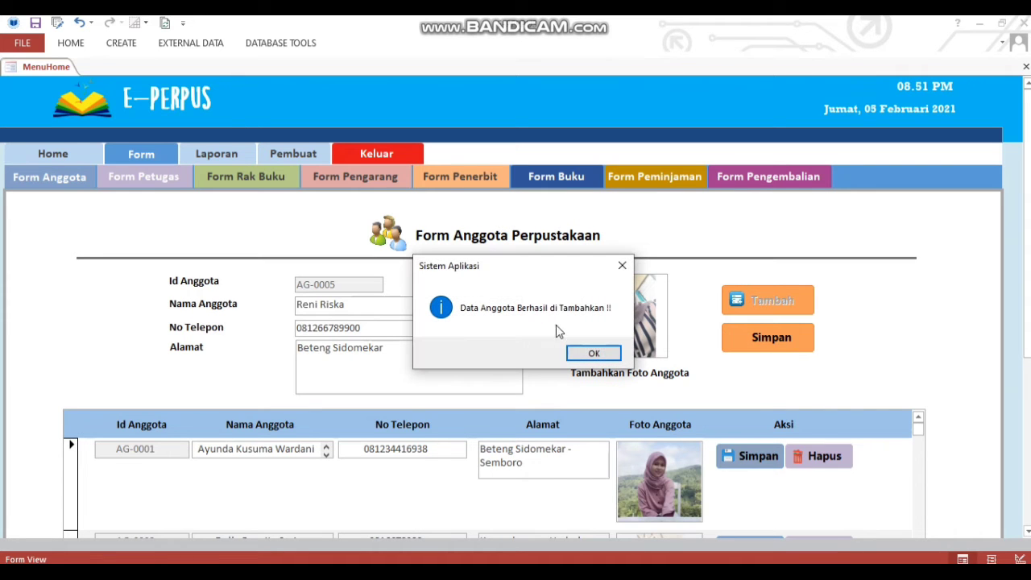
pyautogui.click(591, 353)
pyautogui.moveTo(1028, 299); pyautogui.dragTo(1028, 456)
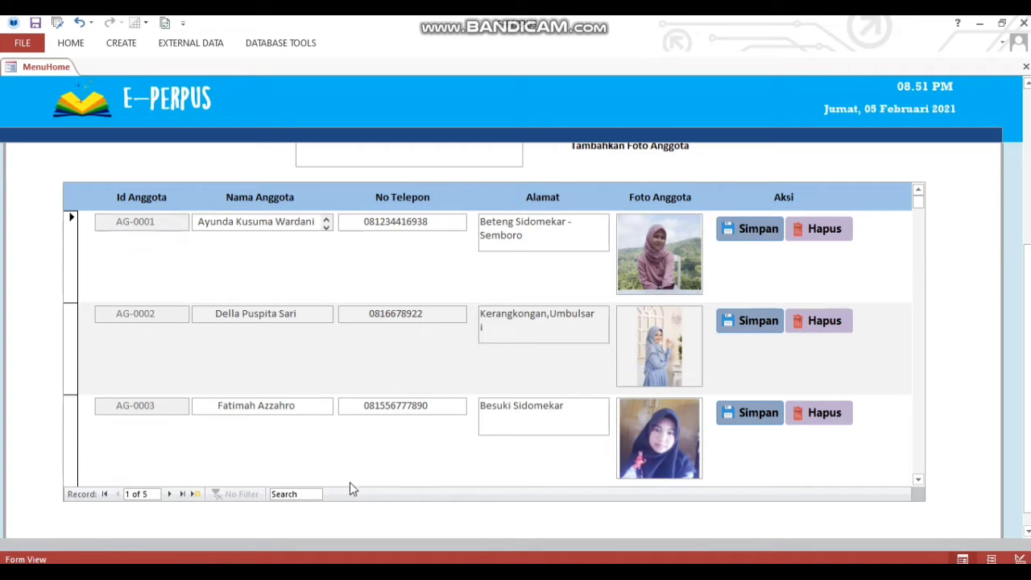
# Search the member records for the new member's name, then clear the search.
pyautogui.click(301, 494)
pyautogui.write('re')
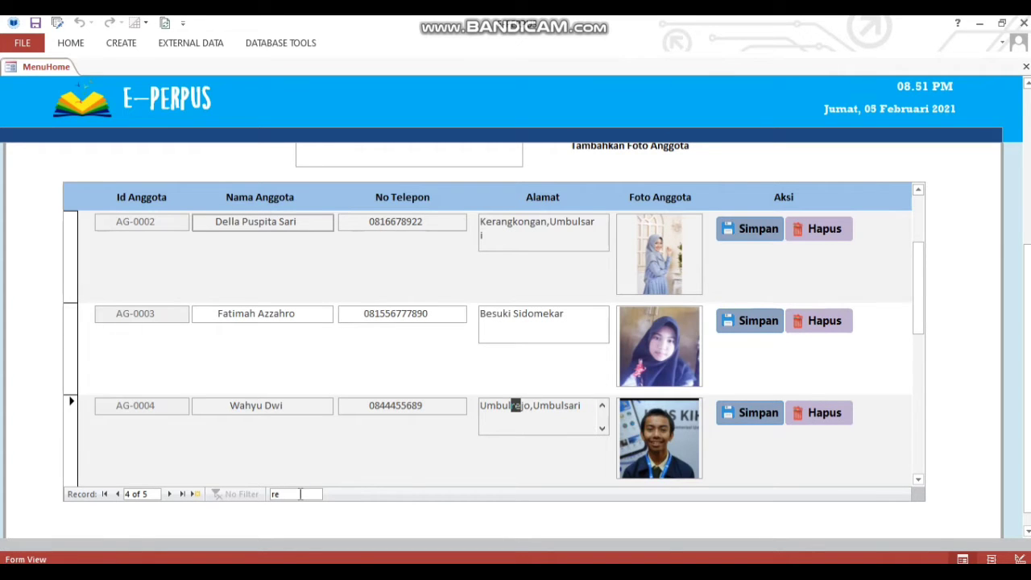
pyautogui.write('ni')
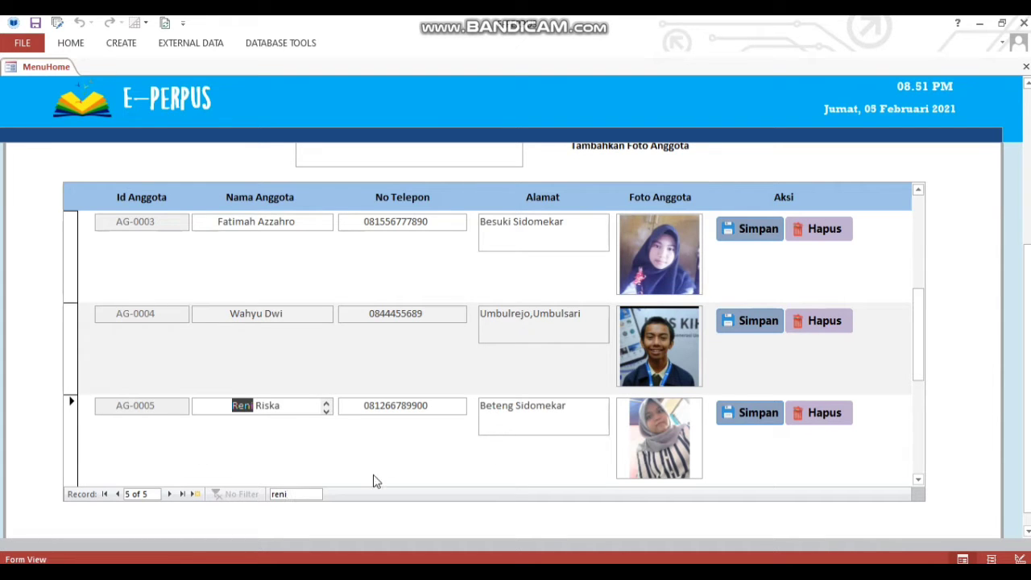
pyautogui.press('BackSpace')
pyautogui.press('BackSpace')
pyautogui.press('BackSpace')
pyautogui.press('BackSpace')
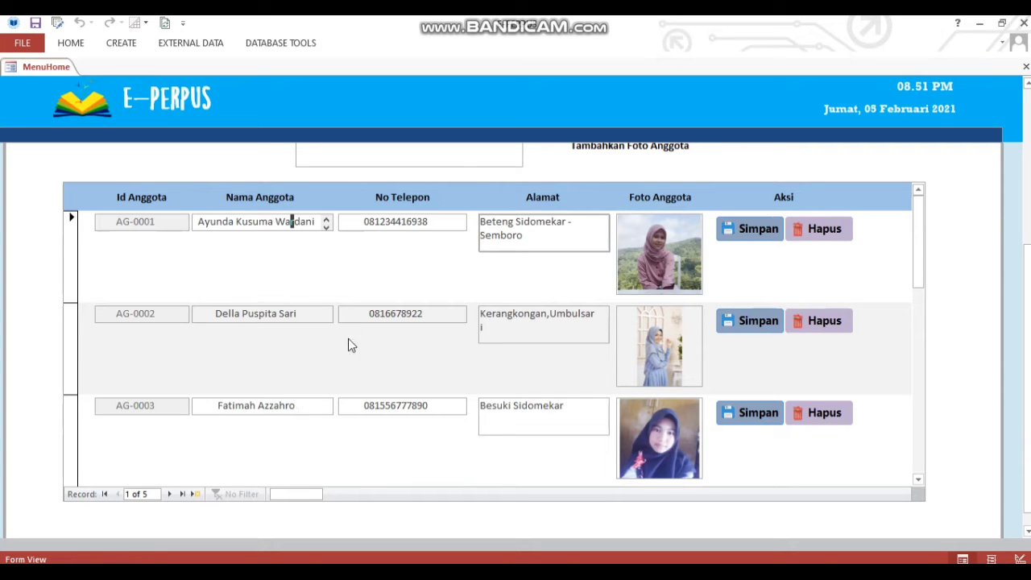
# Remove the last word from member AG-0002's name and save the change.
pyautogui.click(311, 314)
pyautogui.press('BackSpace')
pyautogui.press('BackSpace')
pyautogui.press('BackSpace')
pyautogui.press('BackSpace')
pyautogui.press('BackSpace')
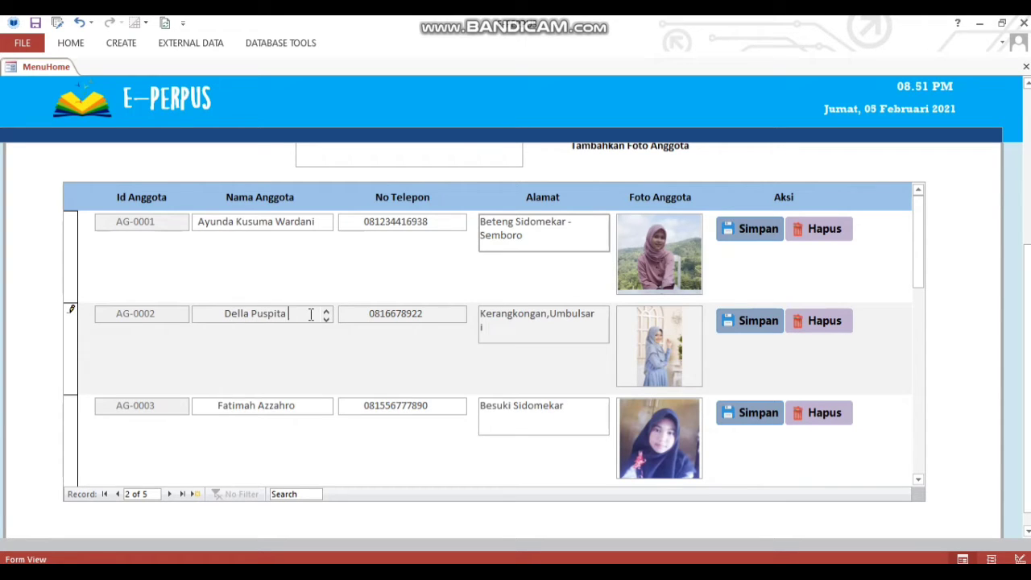
pyautogui.click(764, 322)
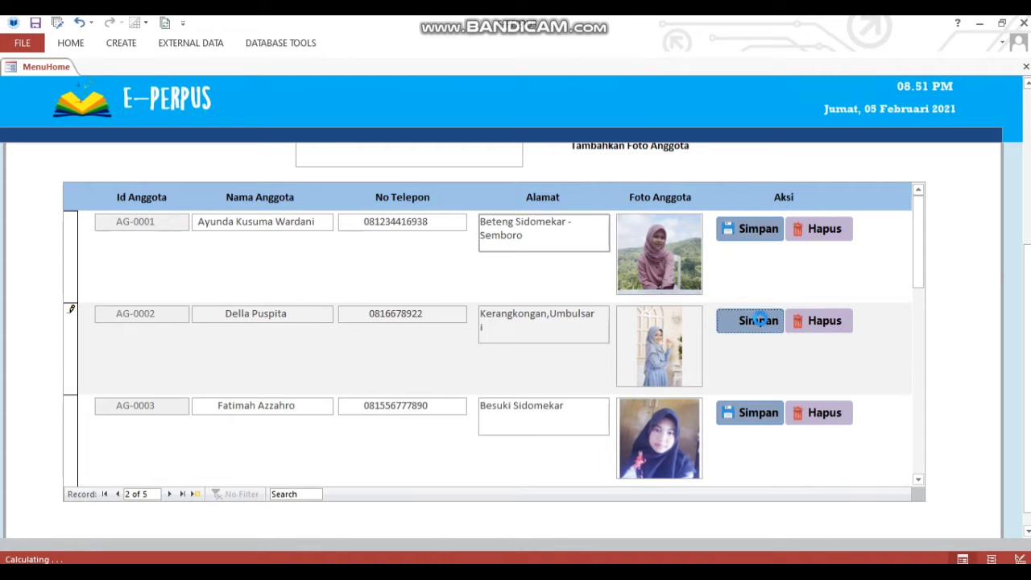
pyautogui.click(531, 248)
# Delete member AG-0005 and confirm the deletion.
pyautogui.moveTo(923, 282); pyautogui.dragTo(920, 408)
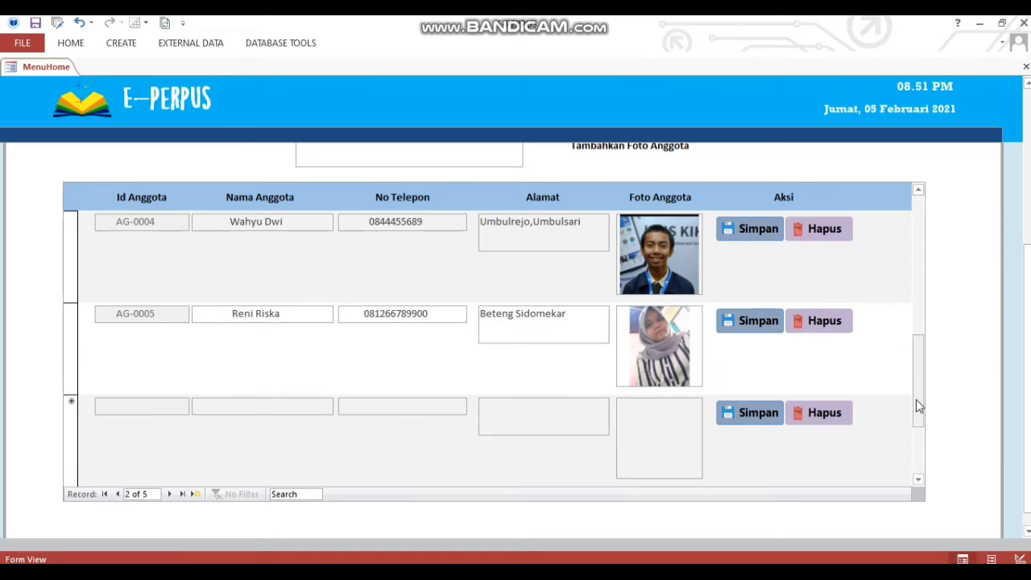
pyautogui.click(828, 321)
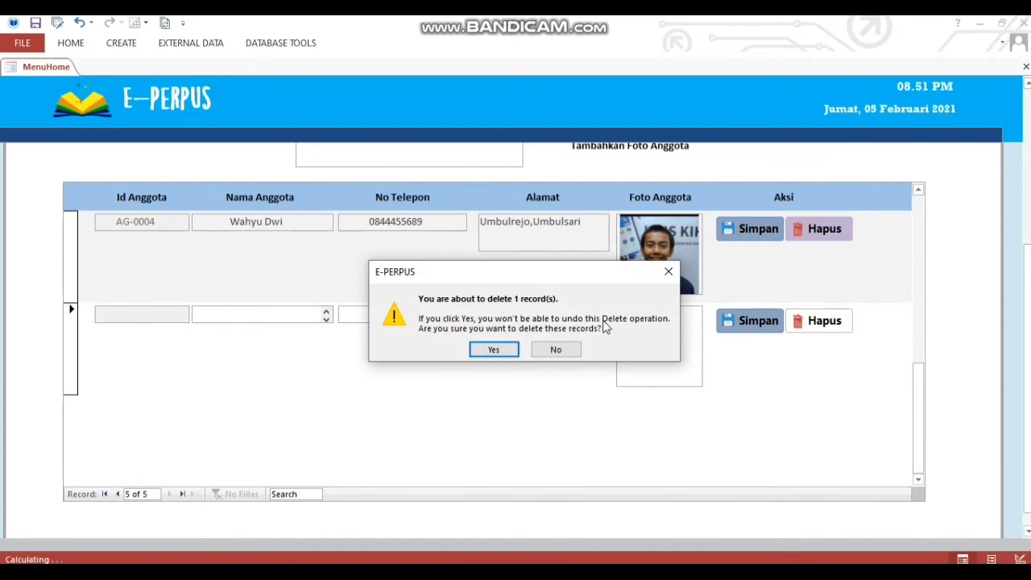
pyautogui.click(496, 353)
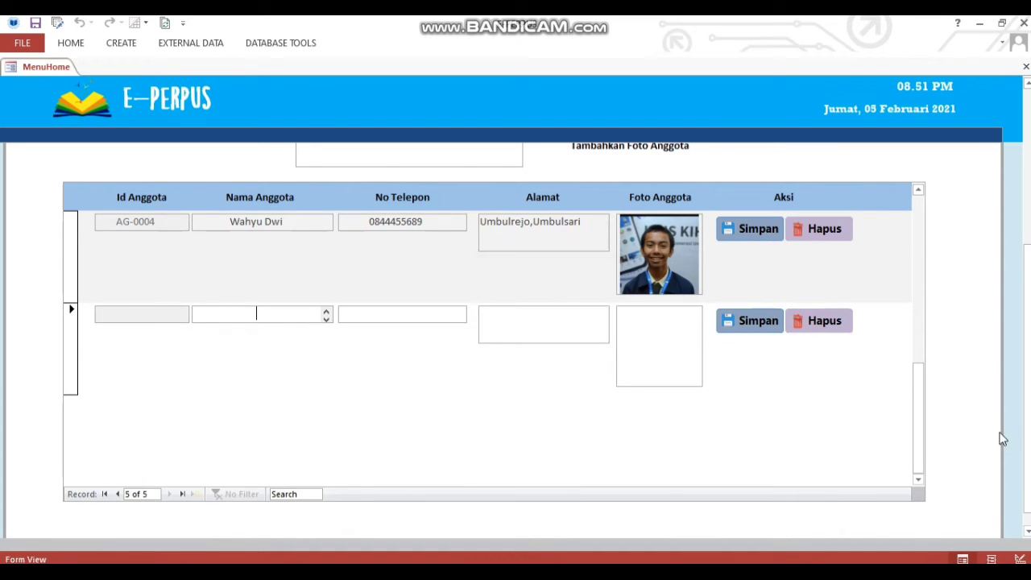
pyautogui.moveTo(1027, 378); pyautogui.dragTo(1026, 234)
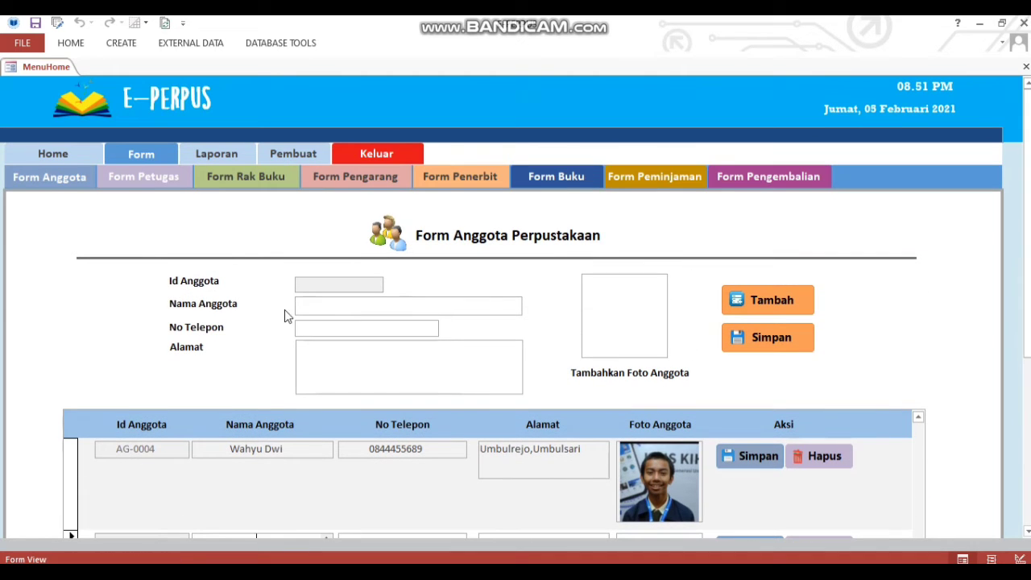
# Browse the staff, shelves, authors, publishers and books forms, ending on Form Peminjaman.
pyautogui.click(153, 181)
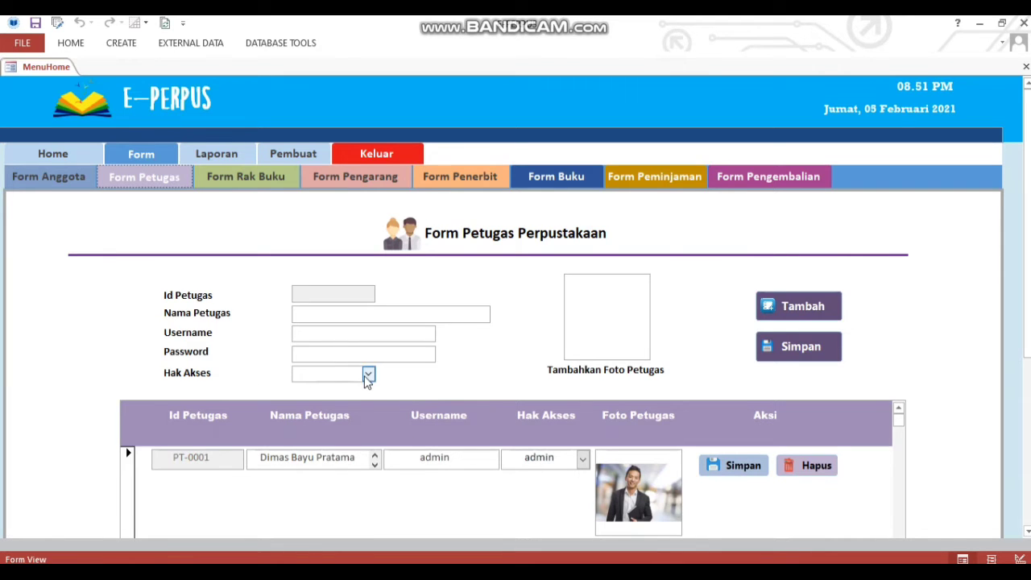
pyautogui.click(258, 185)
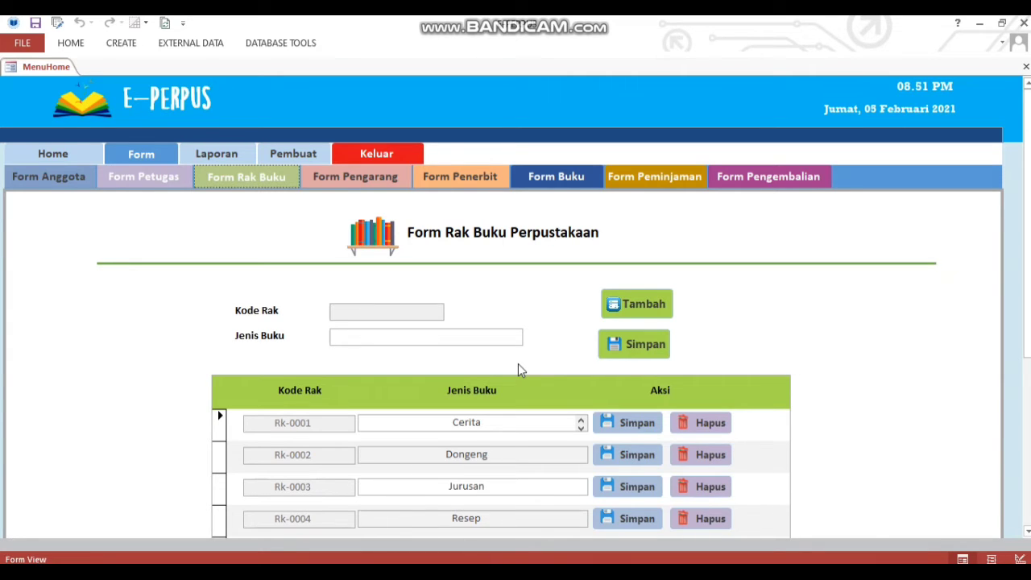
pyautogui.click(364, 177)
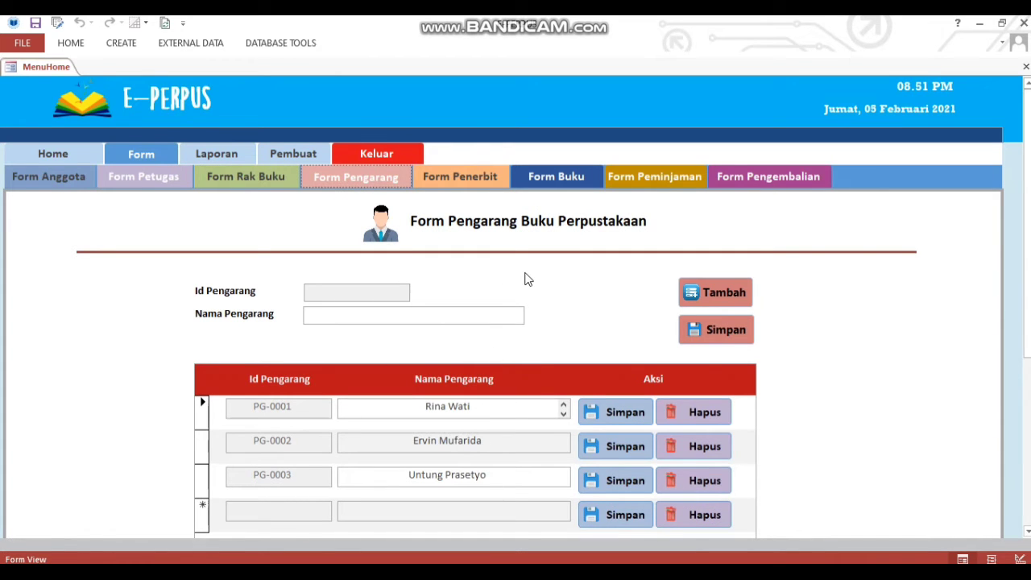
pyautogui.click(448, 171)
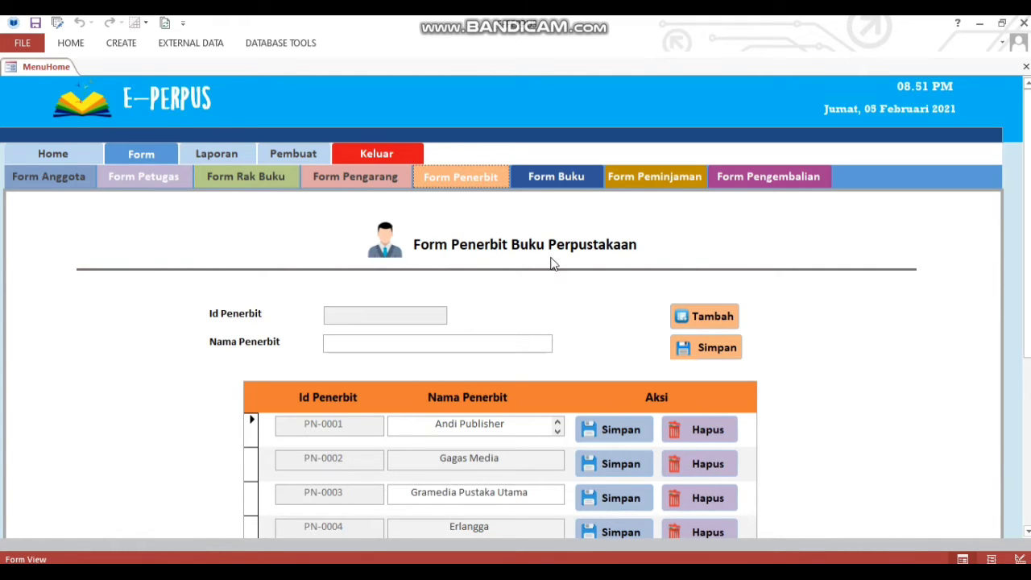
pyautogui.click(572, 176)
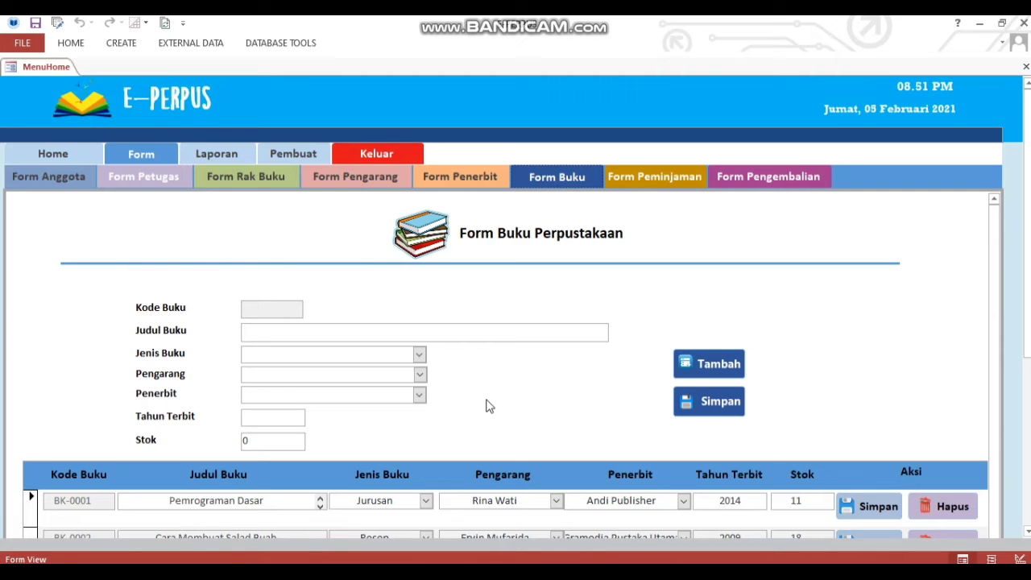
pyautogui.click(649, 177)
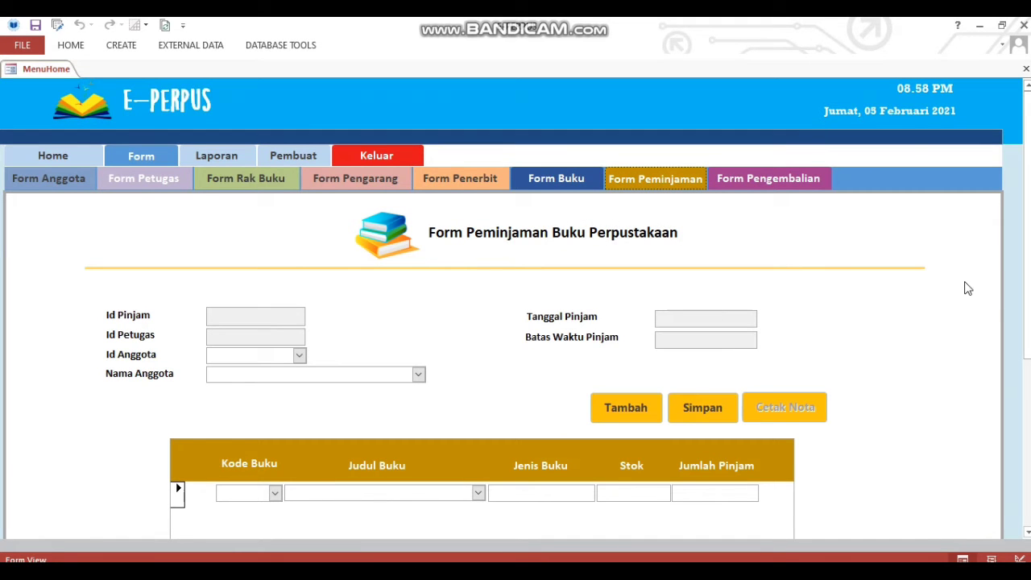
# Start new loan PM-0006 and select member AG-0004 as the borrower.
pyautogui.scroll(-3, 1028, 298)
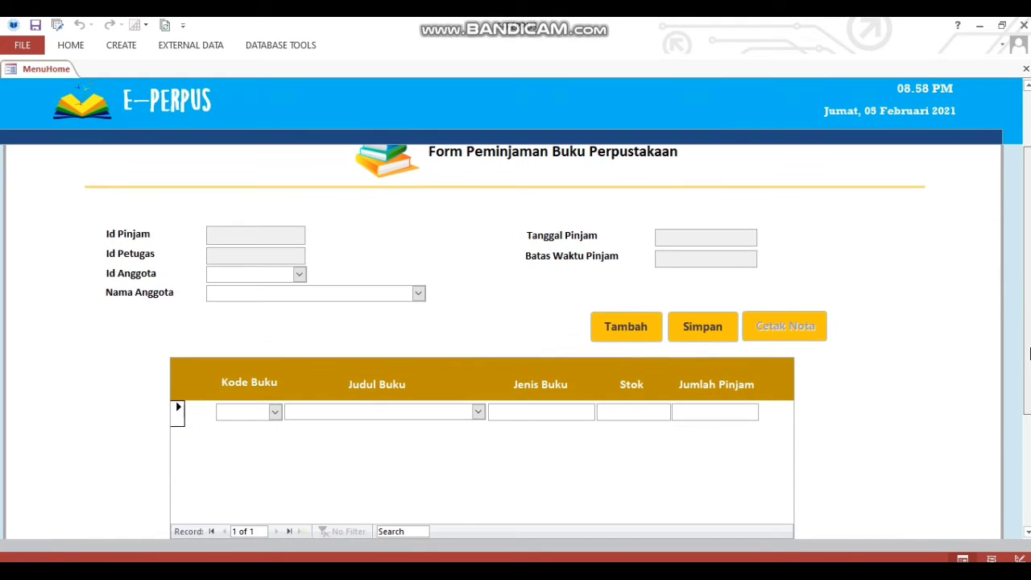
pyautogui.click(641, 325)
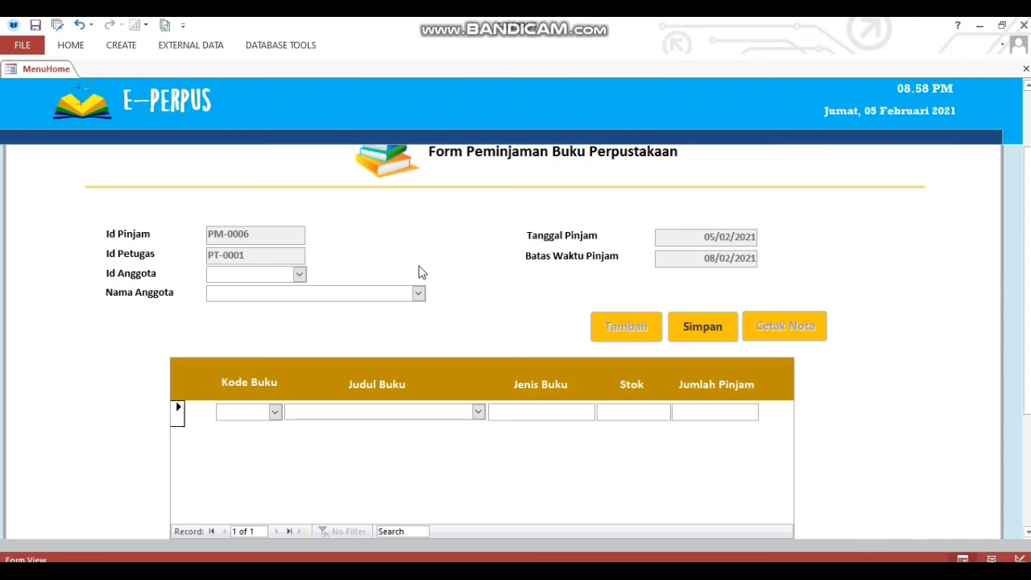
pyautogui.click(300, 274)
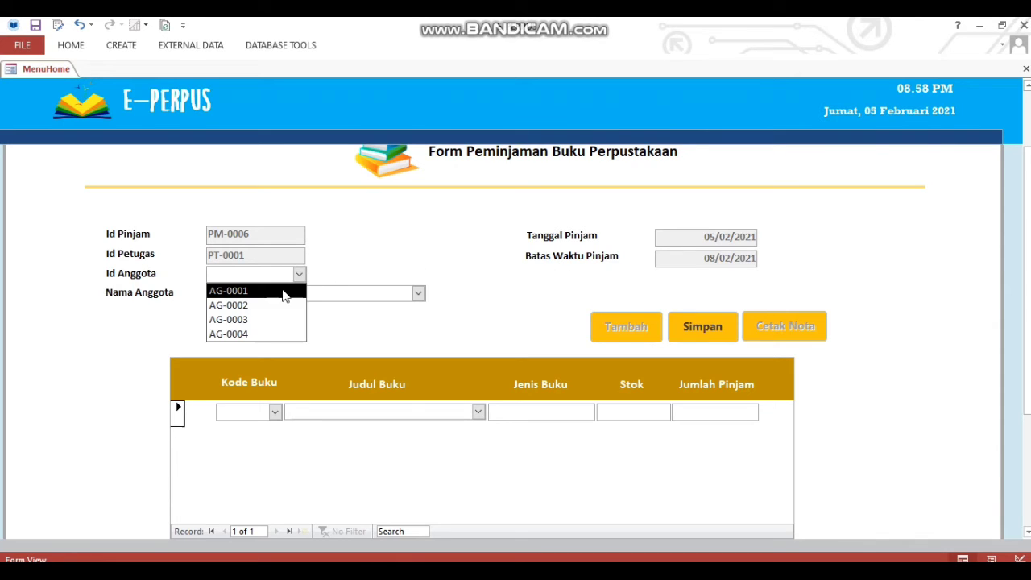
pyautogui.click(266, 334)
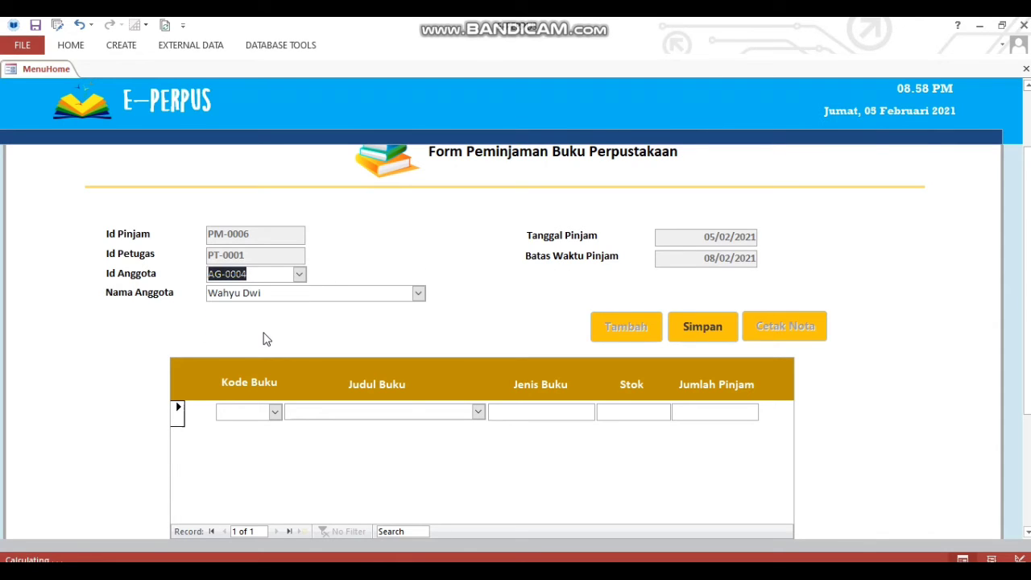
pyautogui.click(272, 277)
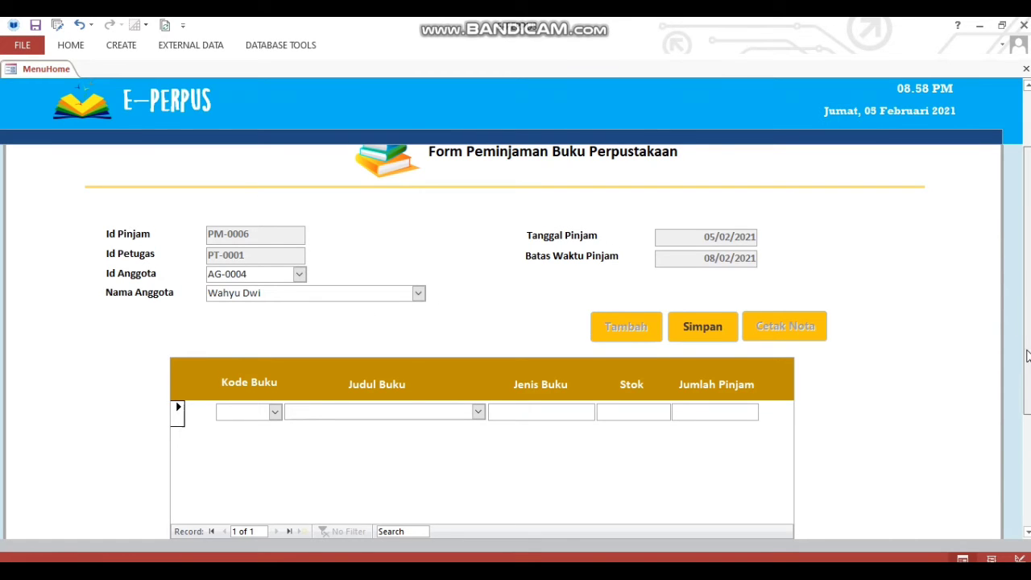
# Add BK-0001 with quantity 1 and BK-0002 with quantity 2, then save the loan.
pyautogui.scroll(-1, 953, 381)
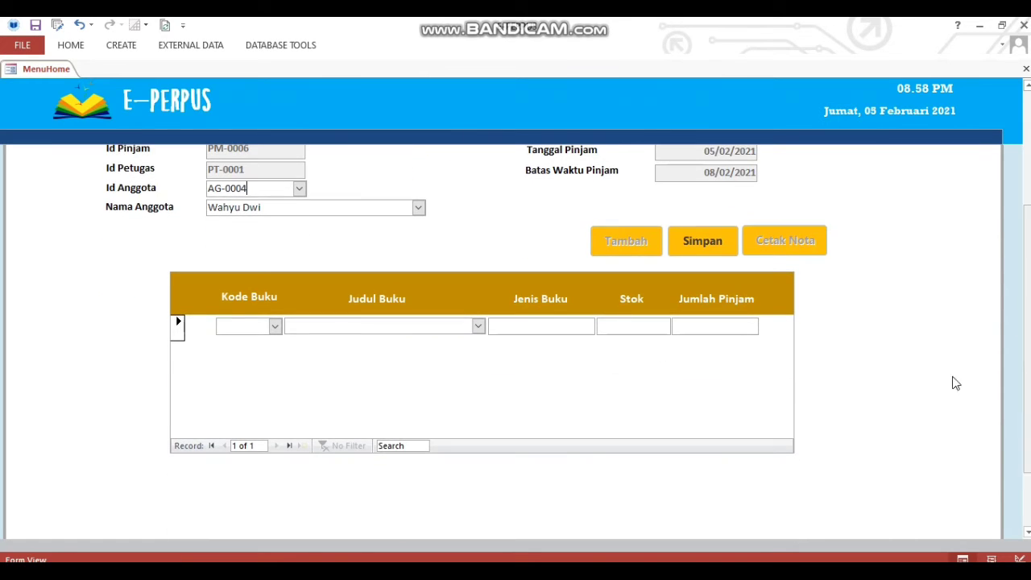
pyautogui.click(276, 327)
pyautogui.click(271, 342)
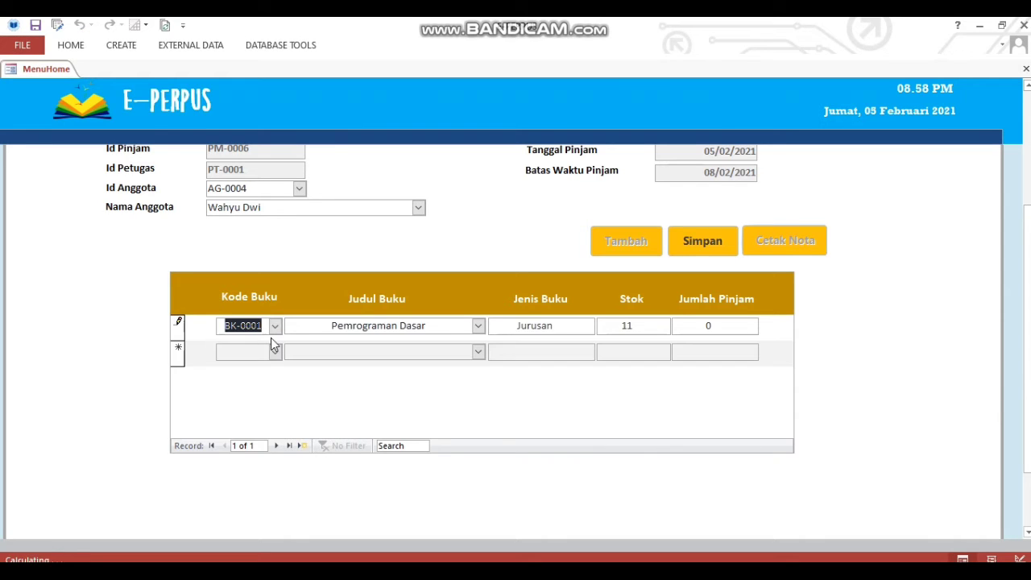
pyautogui.click(465, 327)
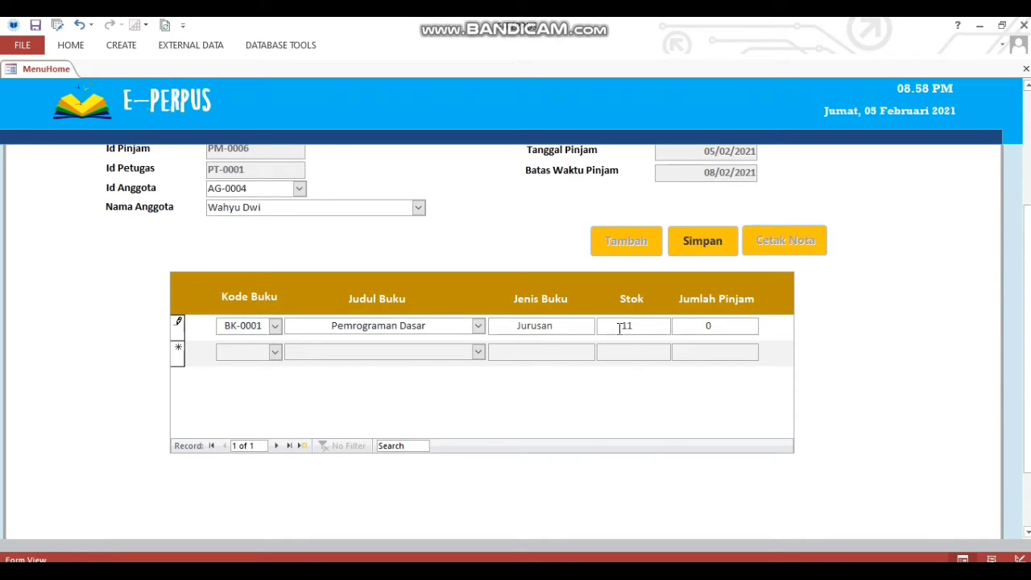
pyautogui.click(709, 326)
pyautogui.click(278, 354)
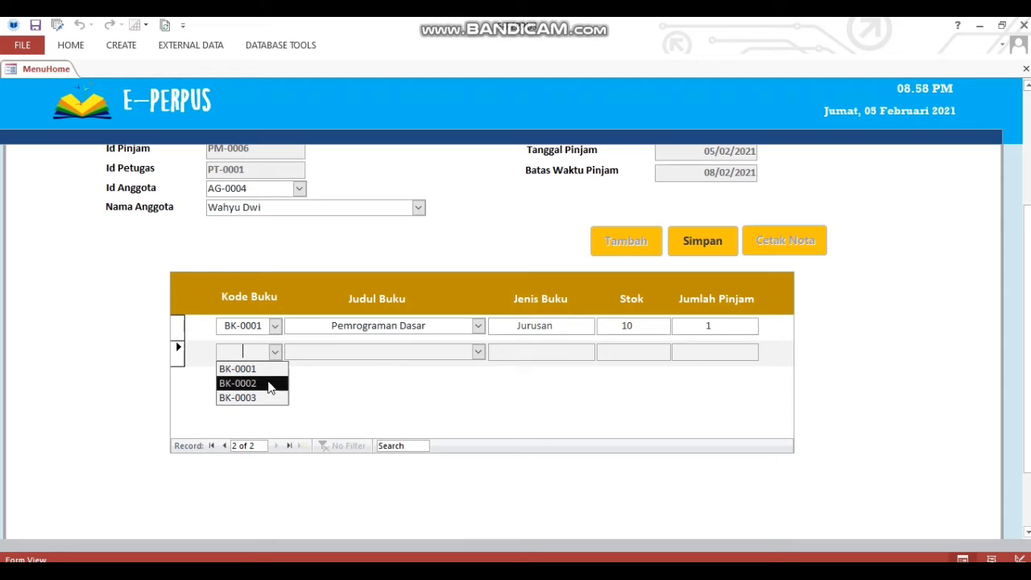
pyautogui.click(270, 384)
pyautogui.click(449, 353)
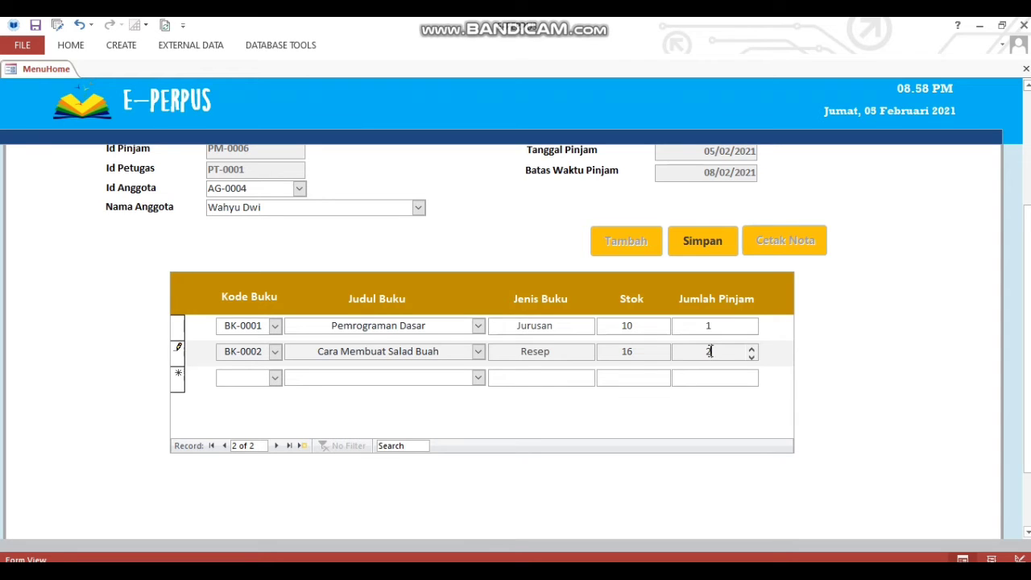
pyautogui.click(709, 241)
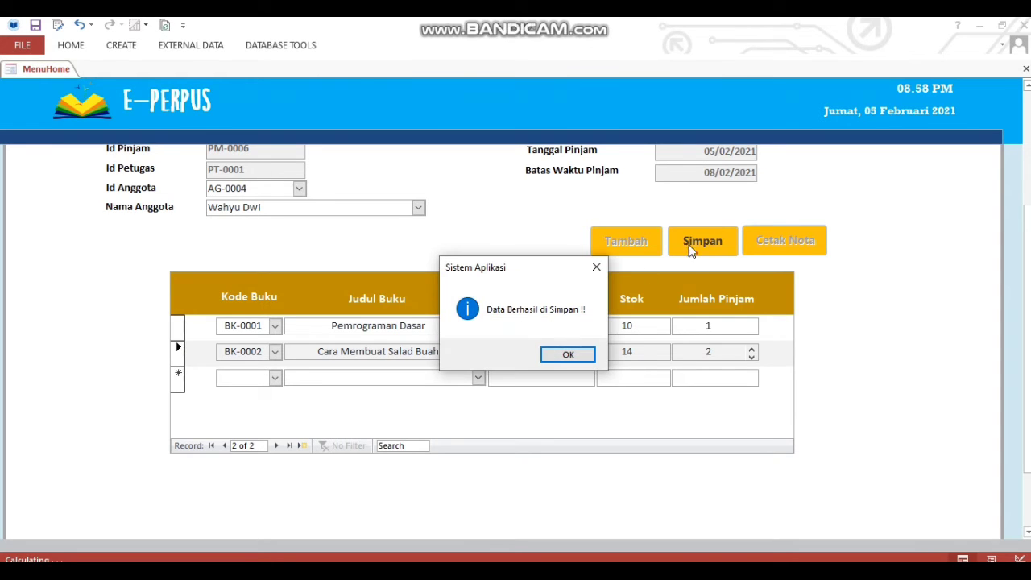
pyautogui.click(555, 357)
pyautogui.moveTo(1028, 342); pyautogui.dragTo(1029, 253)
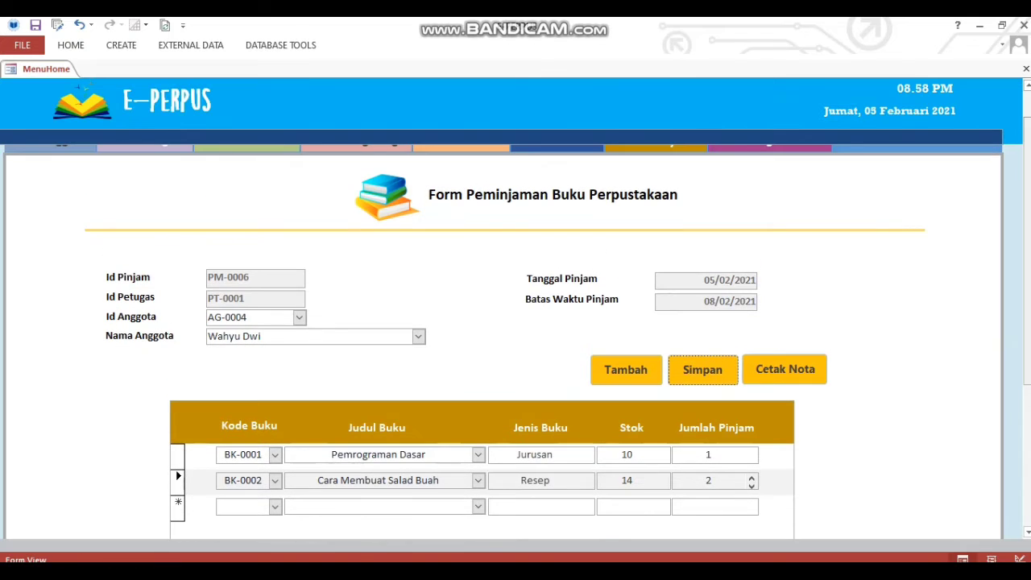
# Preview the Cetak Nota receipt for loan PM-0006, showing 3 books, then close it.
pyautogui.click(796, 369)
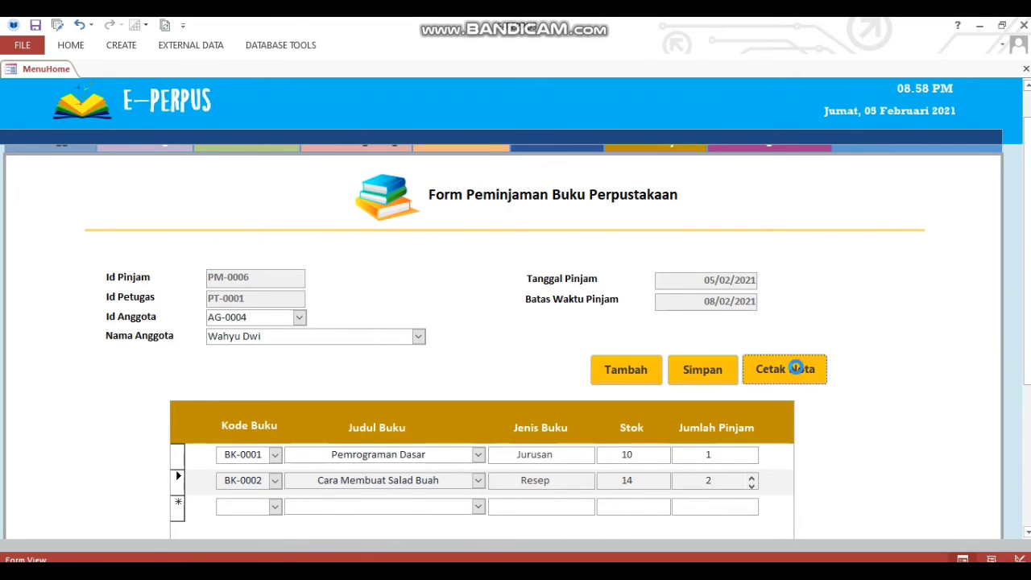
pyautogui.write('PM-000')
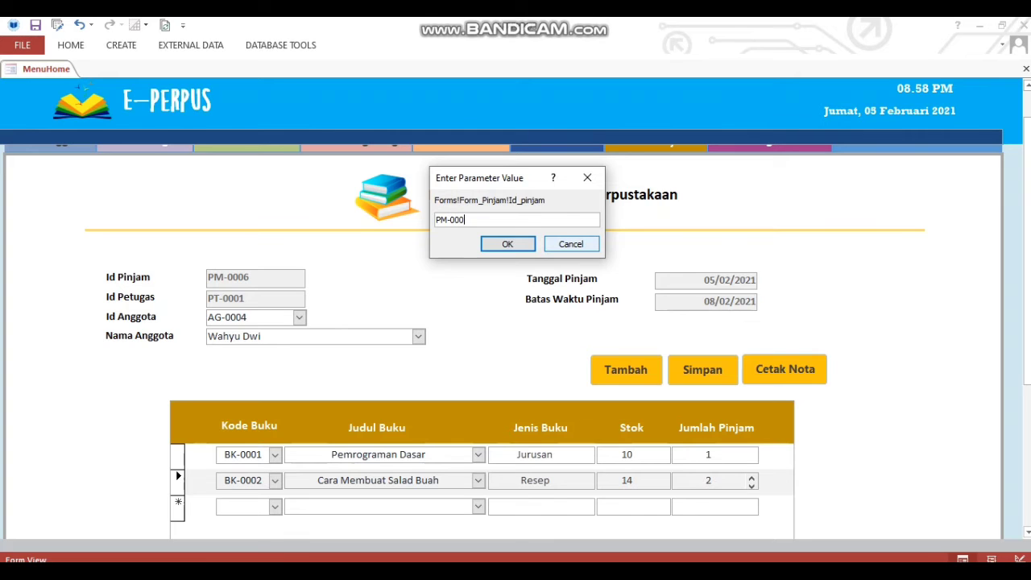
pyautogui.write('6')
pyautogui.press('Return')
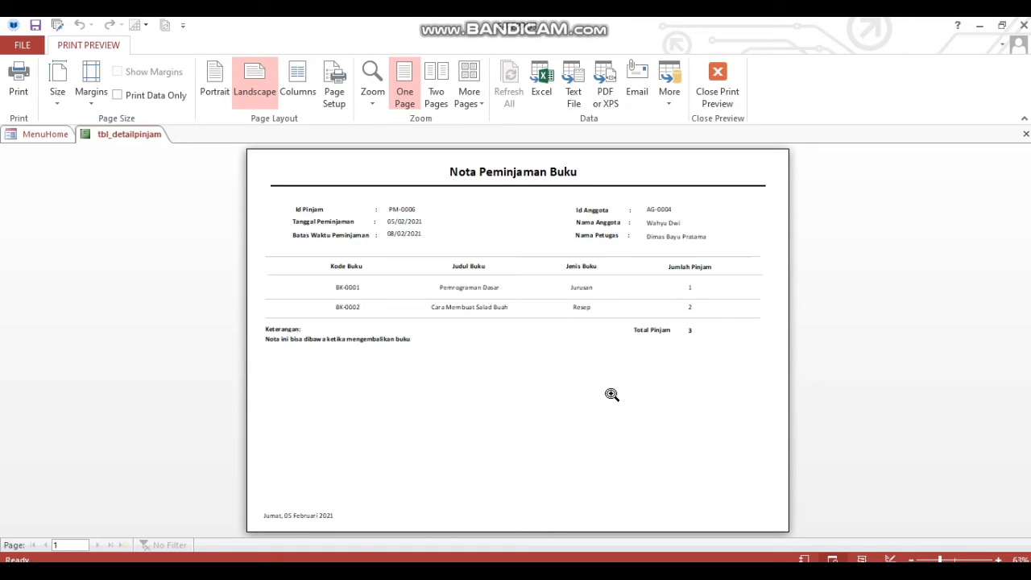
pyautogui.click(717, 81)
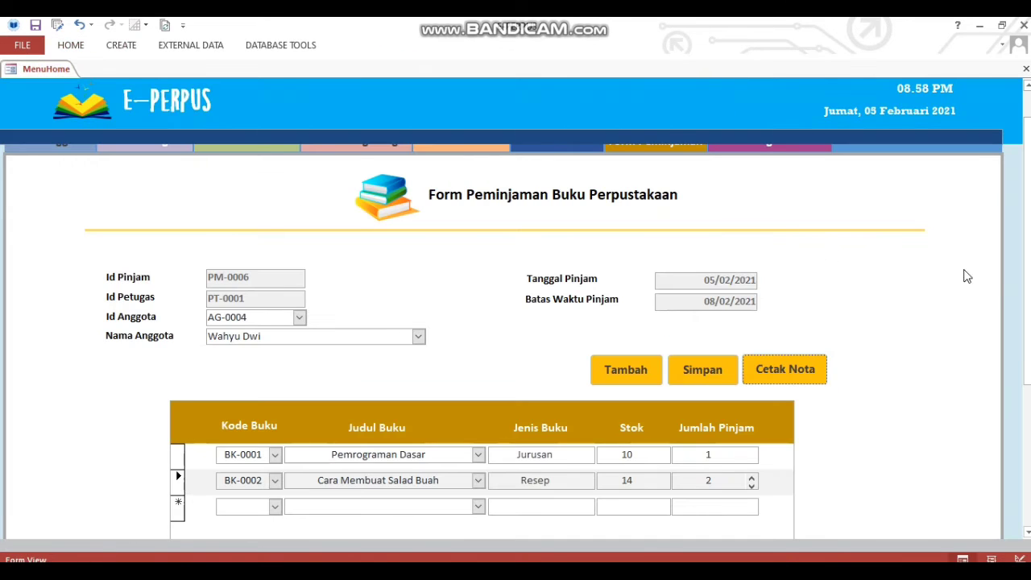
pyautogui.scroll(1, 776, 196)
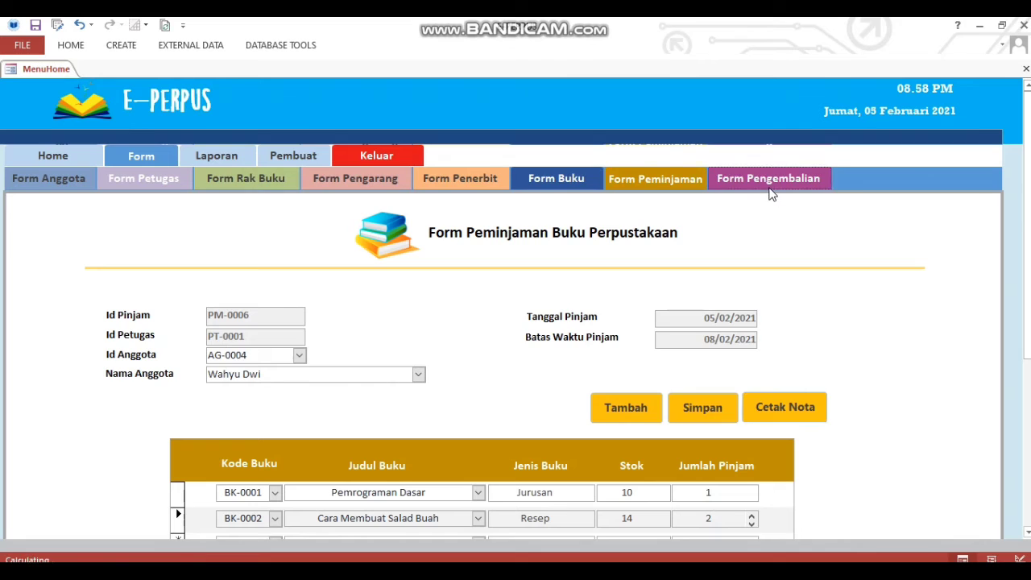
pyautogui.click(769, 181)
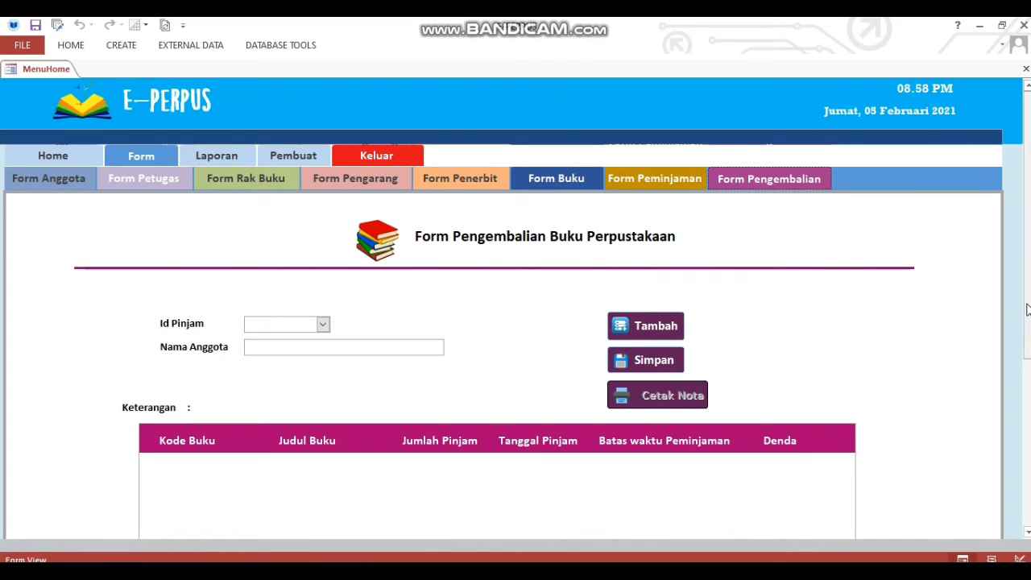
# Save a return for loan PM-0006, marking it Buku Sudah Dikembalikan with Rp0,00 fines.
pyautogui.scroll(-2, 1007, 308)
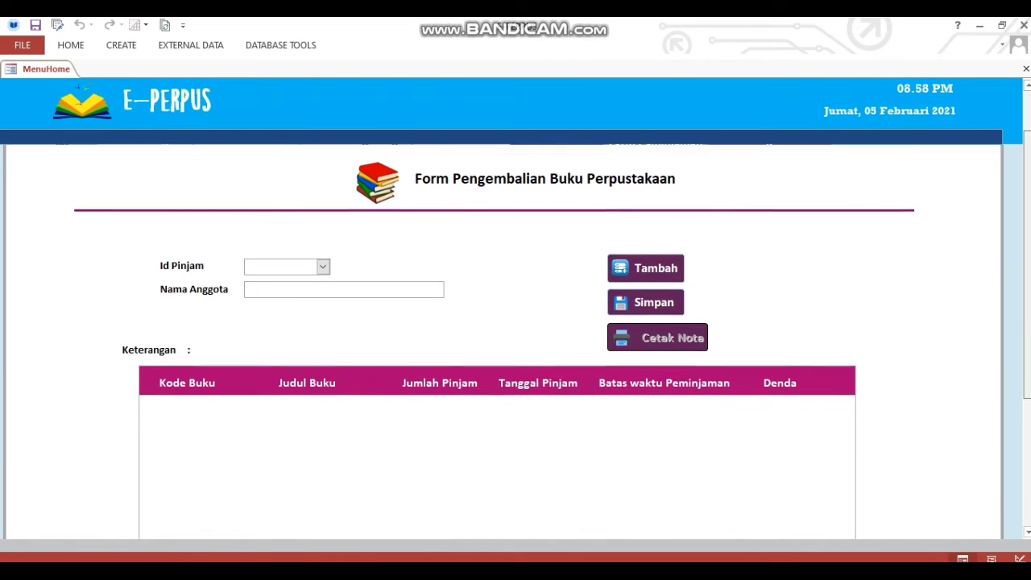
pyautogui.click(669, 274)
pyautogui.click(323, 266)
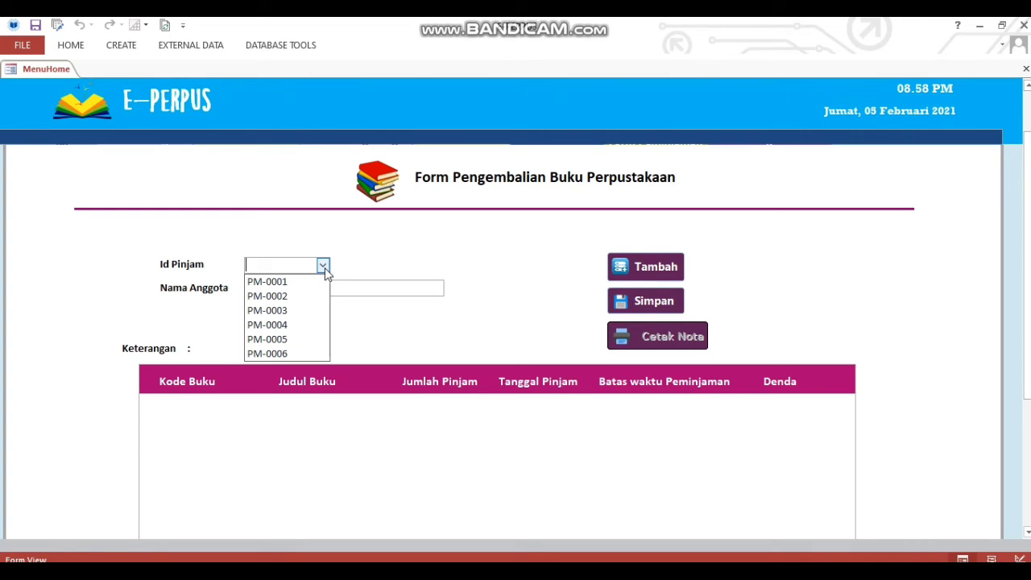
pyautogui.click(310, 359)
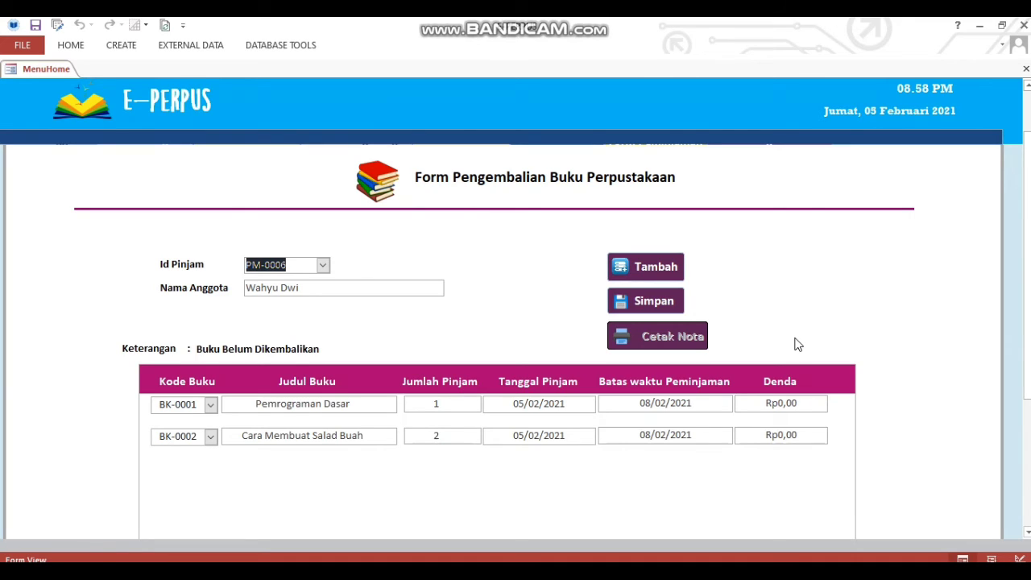
pyautogui.click(658, 310)
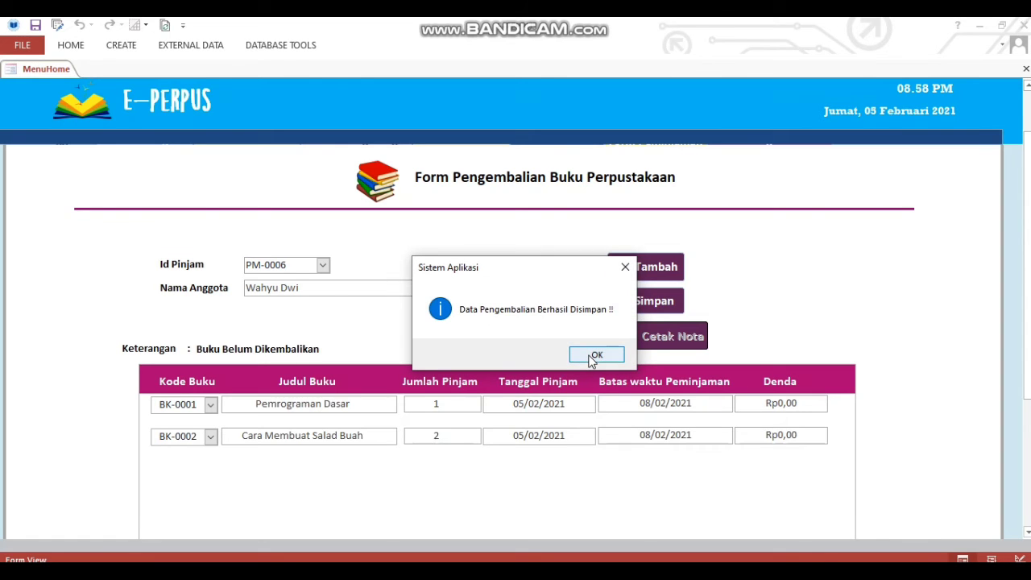
pyautogui.click(595, 357)
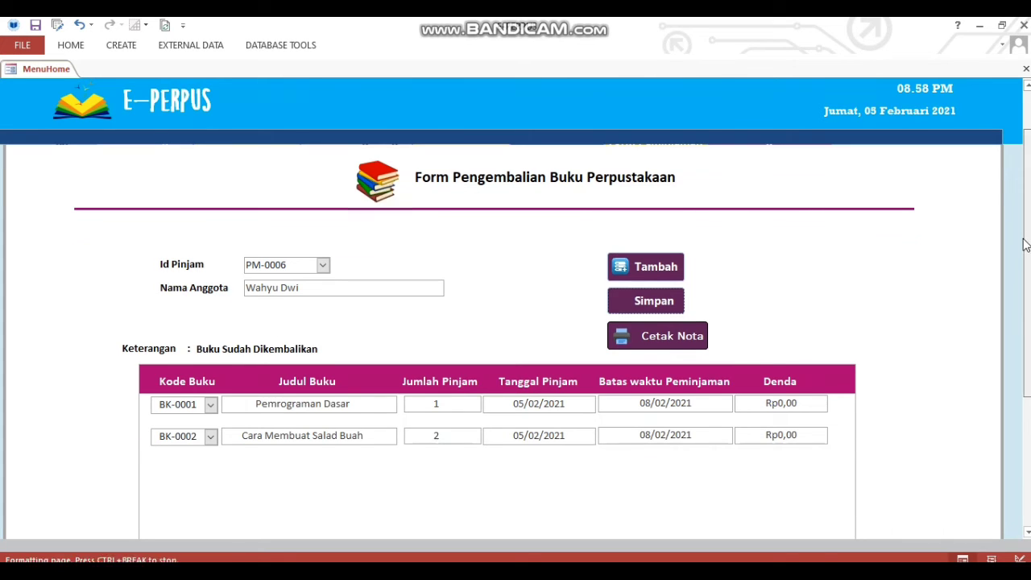
pyautogui.scroll(1, 352, 219)
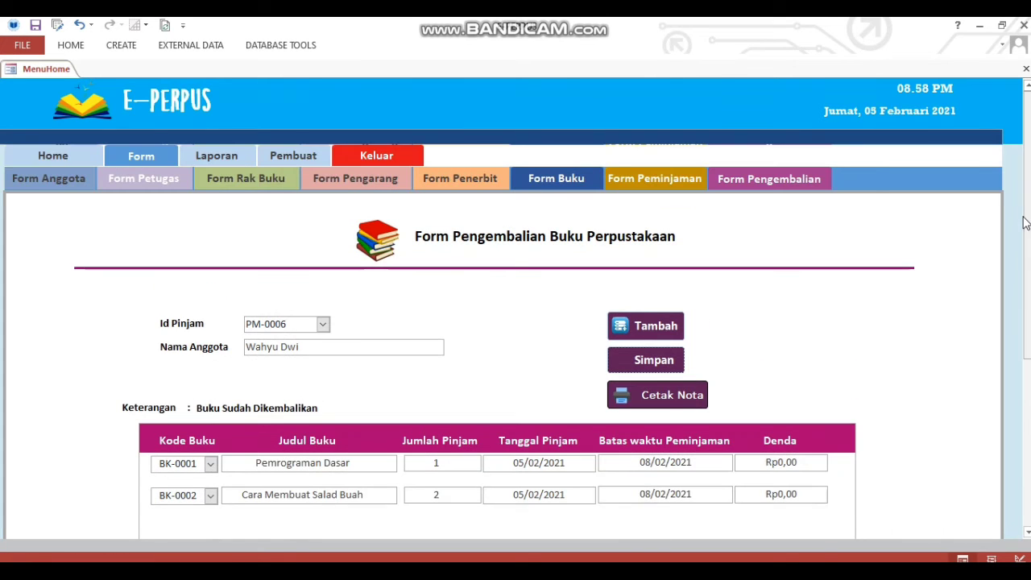
pyautogui.click(231, 155)
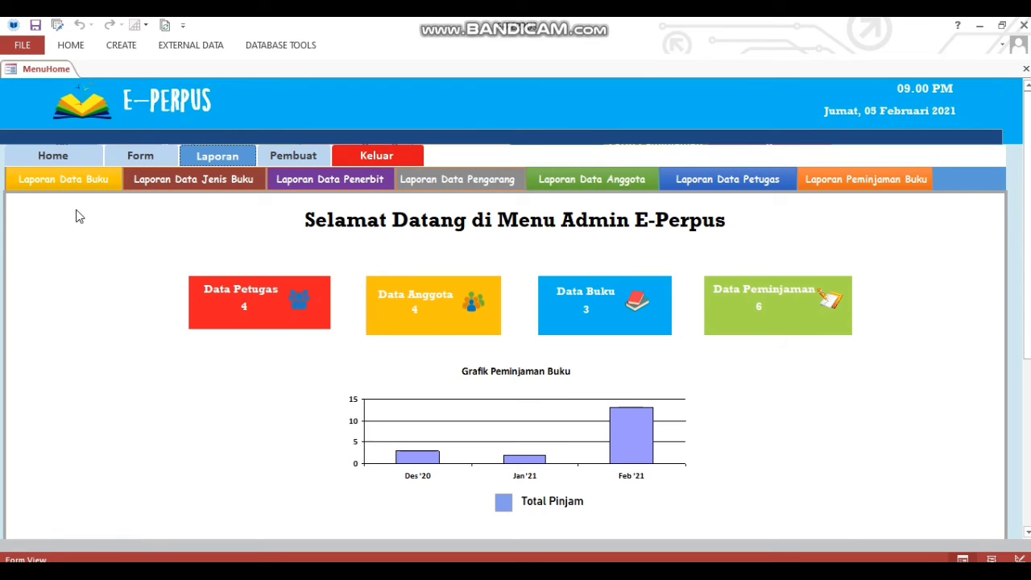
# Preview and close the Buku, Jenis Buku and Penerbit reports in turn.
pyautogui.click(75, 182)
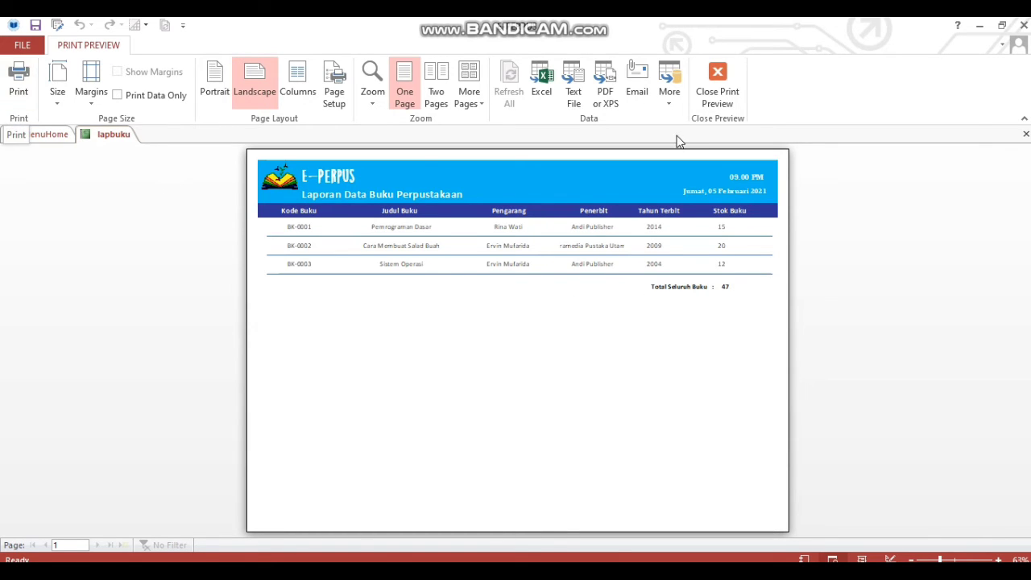
pyautogui.click(718, 81)
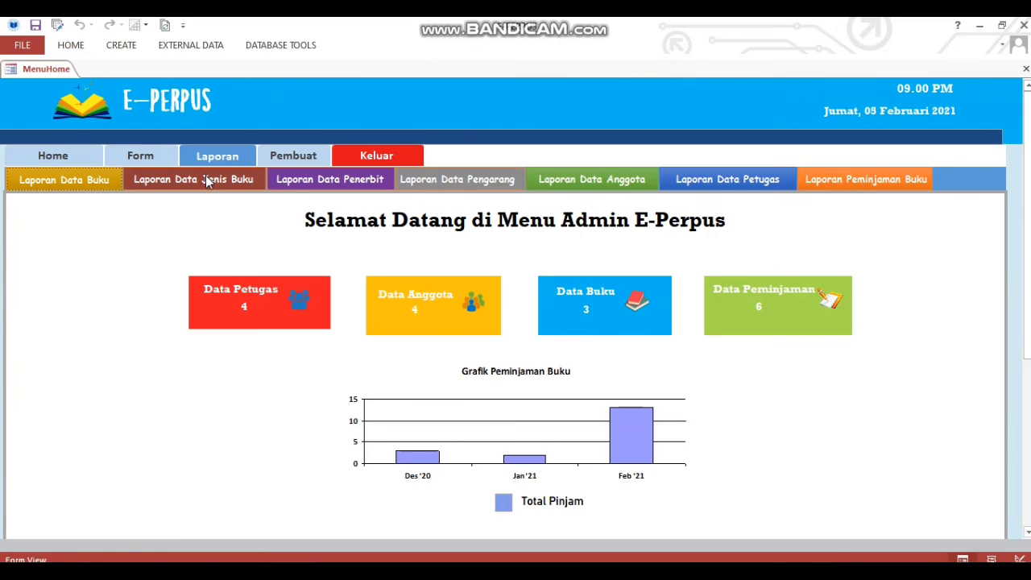
pyautogui.click(207, 178)
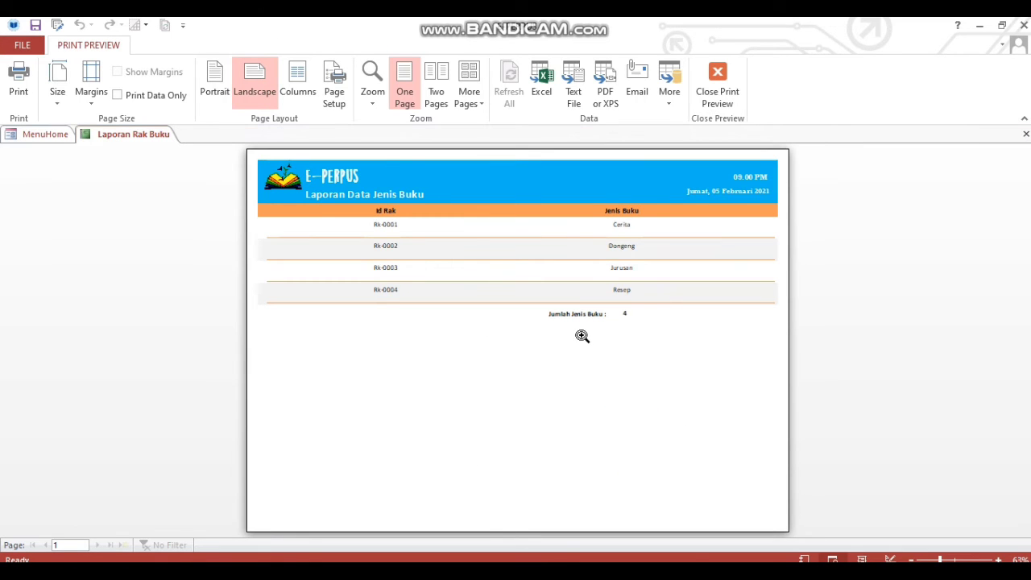
pyautogui.click(718, 93)
pyautogui.click(316, 180)
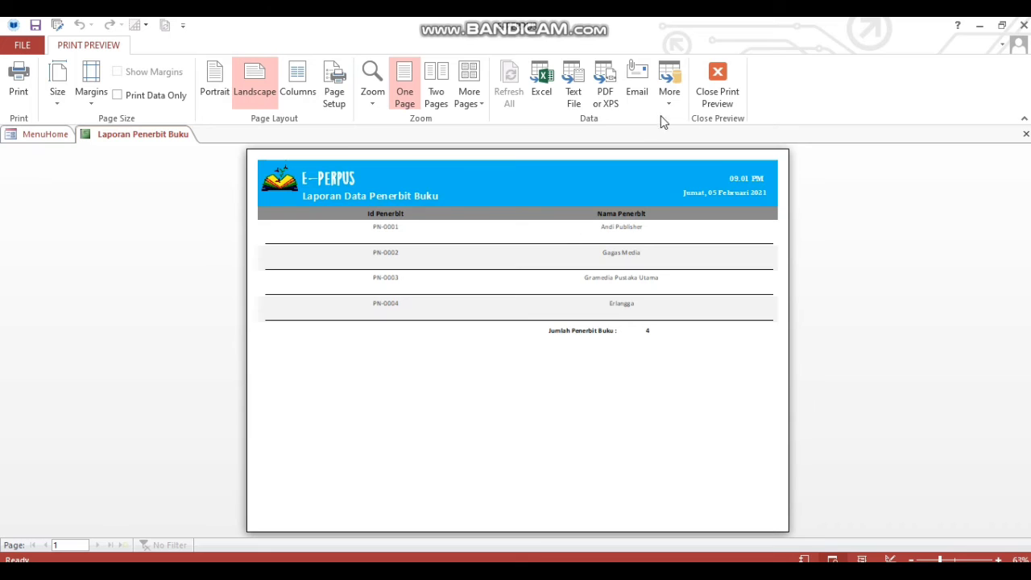
pyautogui.click(718, 89)
# Preview and close the Pengarang, Anggota and Petugas reports in turn.
pyautogui.click(420, 181)
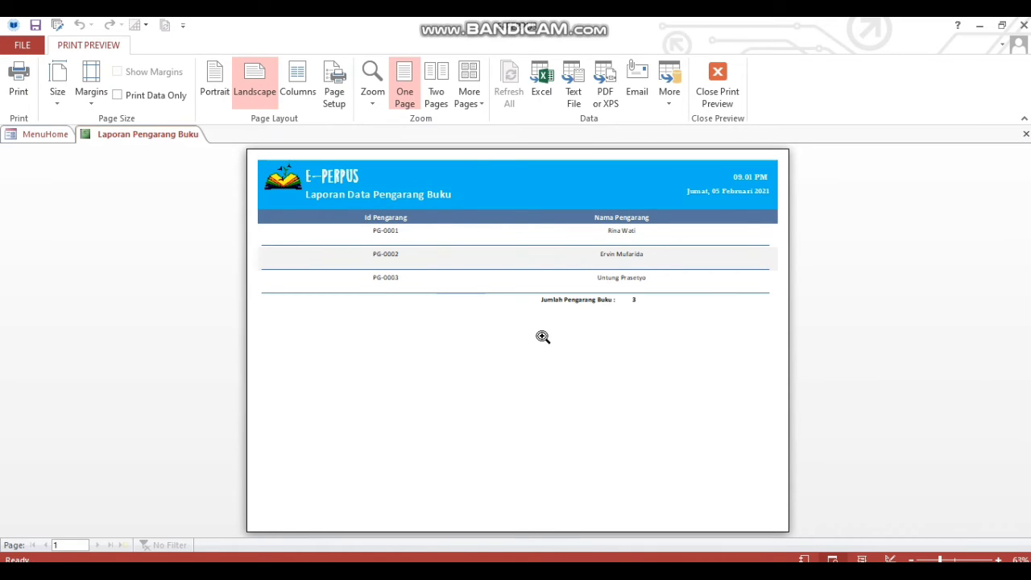
pyautogui.click(718, 80)
pyautogui.click(589, 179)
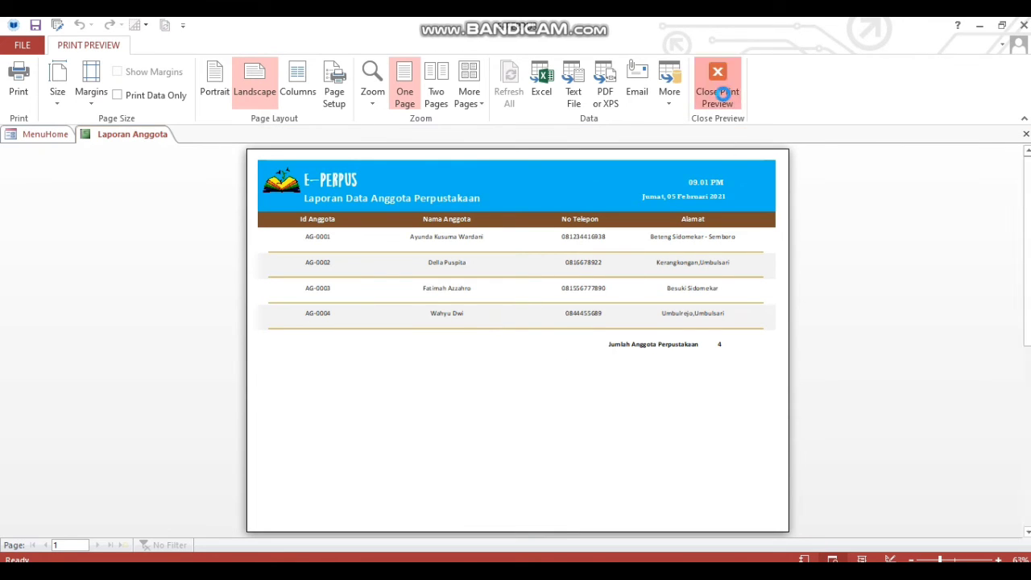
pyautogui.click(722, 93)
pyautogui.click(699, 192)
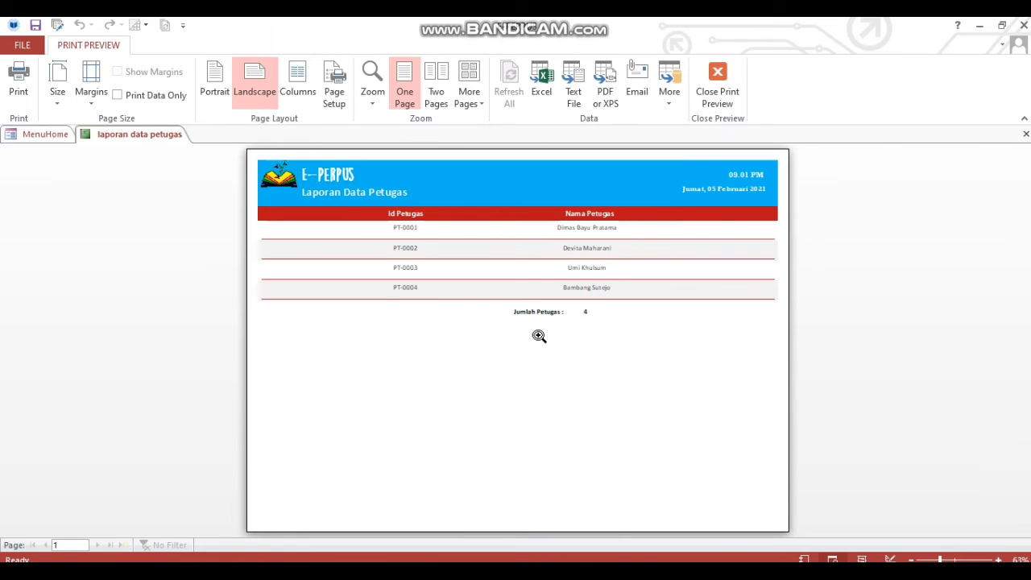
pyautogui.click(716, 84)
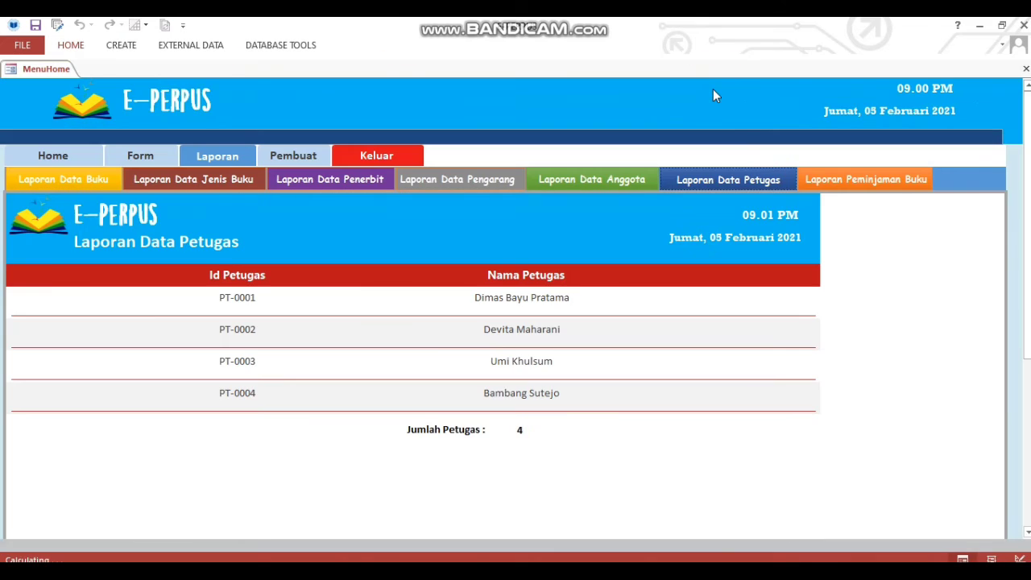
pyautogui.click(810, 179)
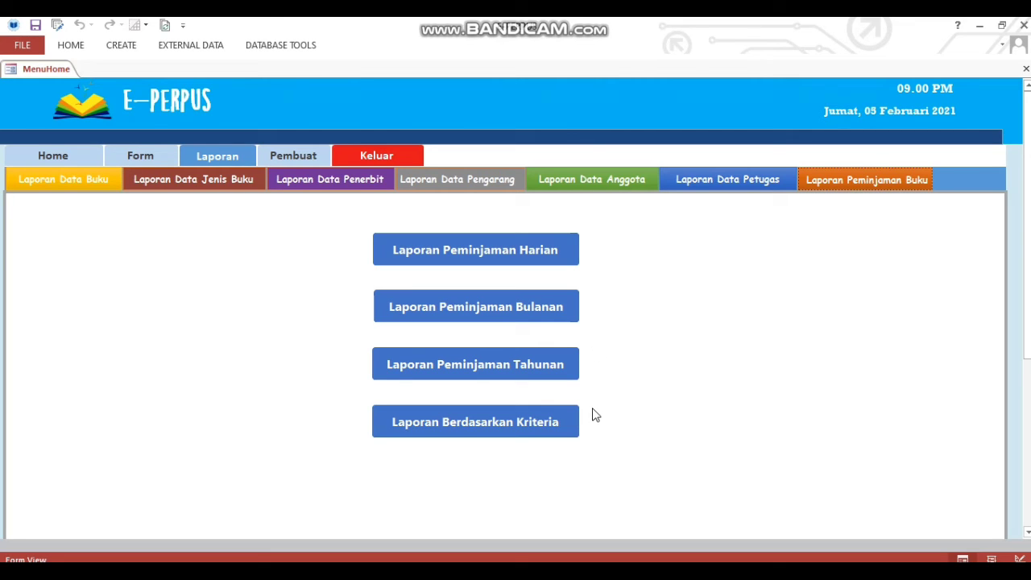
# Preview the Harian, Bulanan and Tahunan loan reports, closing each preview.
pyautogui.click(548, 251)
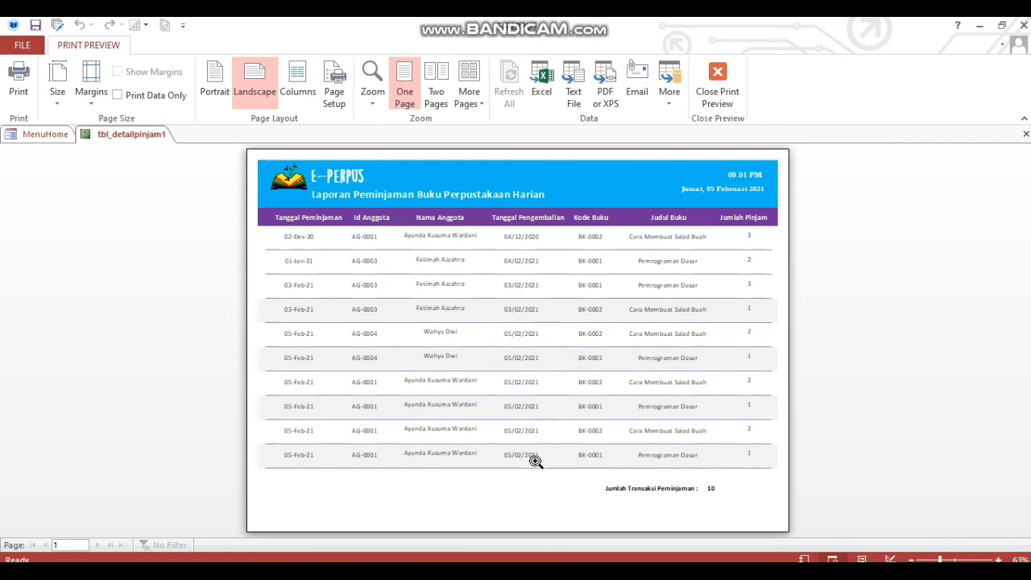
pyautogui.click(718, 92)
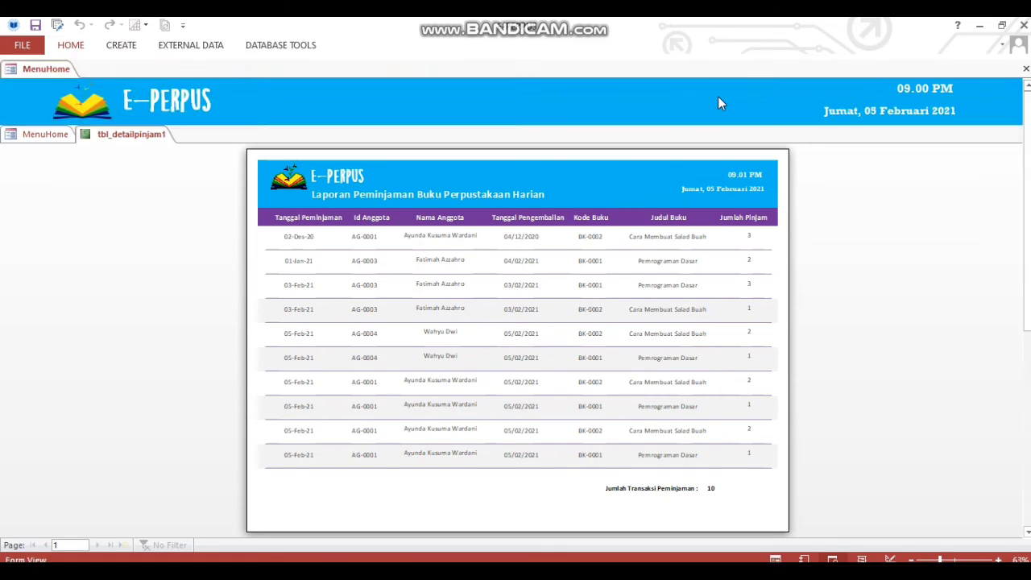
pyautogui.click(551, 316)
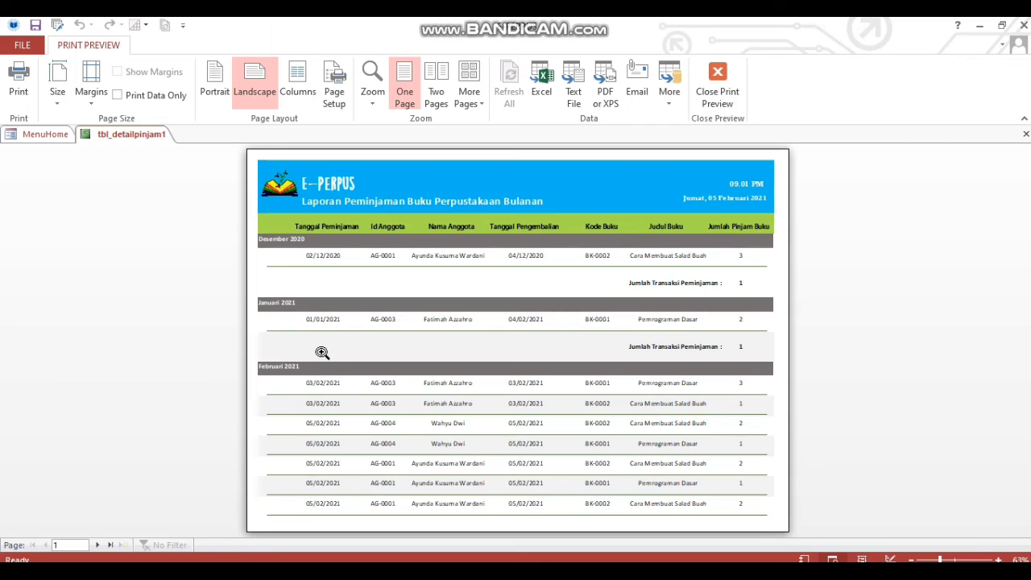
pyautogui.click(717, 86)
pyautogui.click(554, 369)
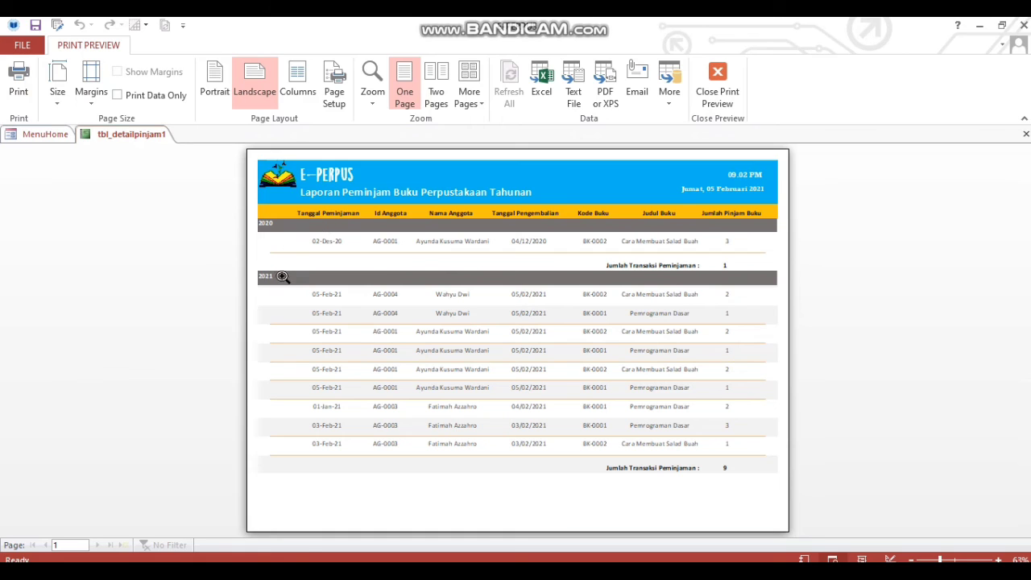
pyautogui.click(717, 93)
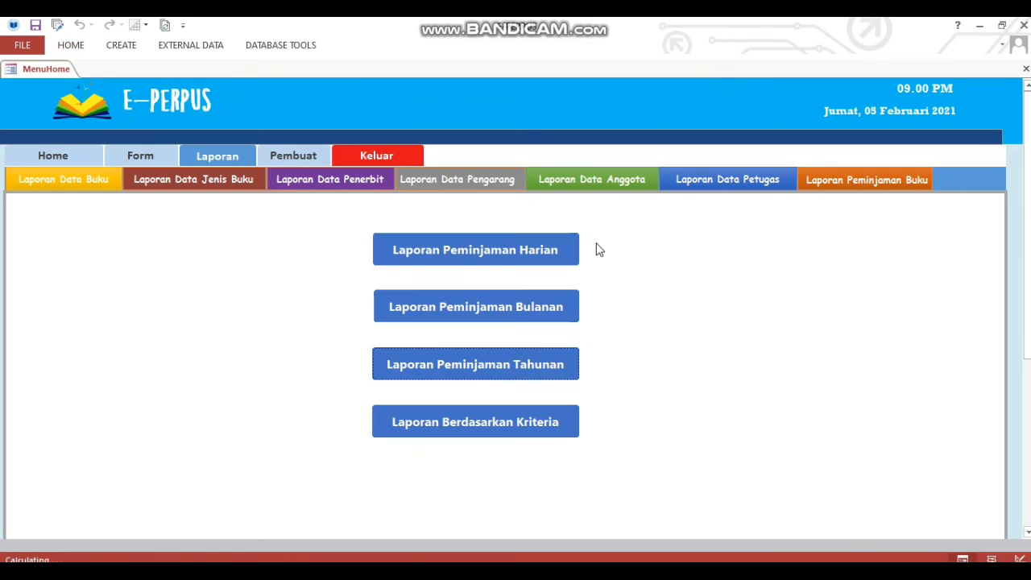
pyautogui.click(520, 433)
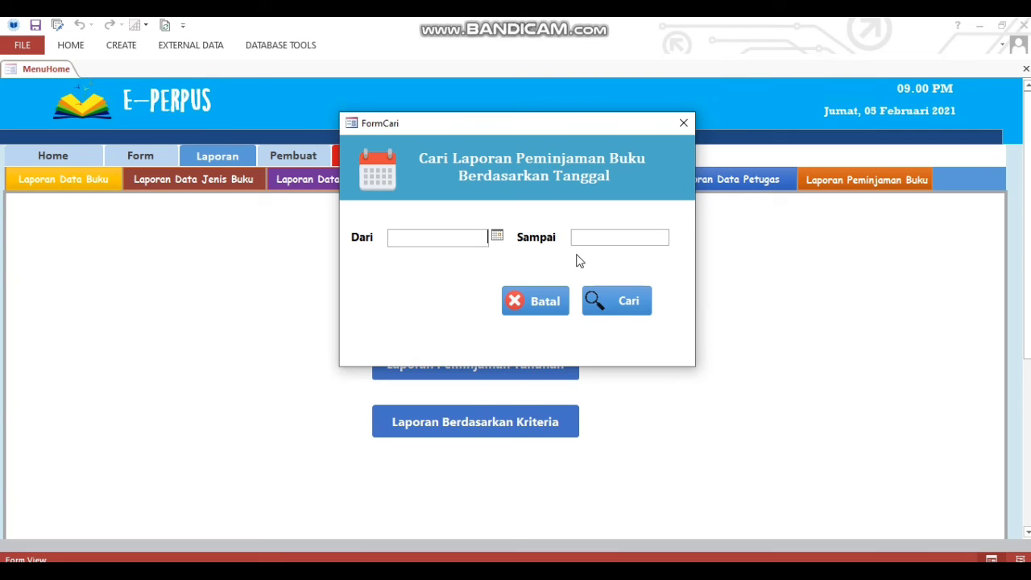
# Filter the loan report from 1 to 15 February 2021, listing 8 loans.
pyautogui.click(497, 236)
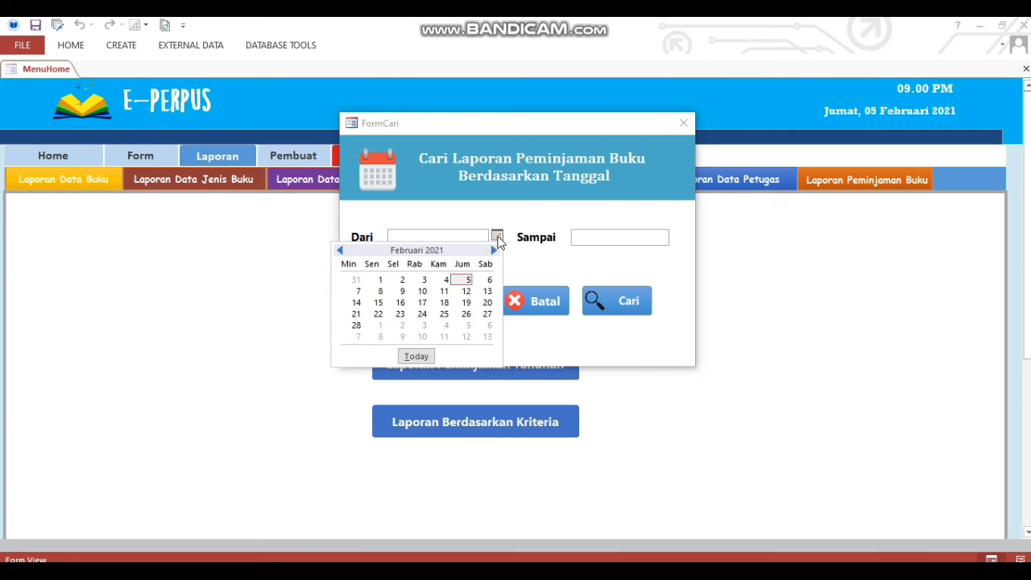
pyautogui.click(378, 280)
pyautogui.click(597, 238)
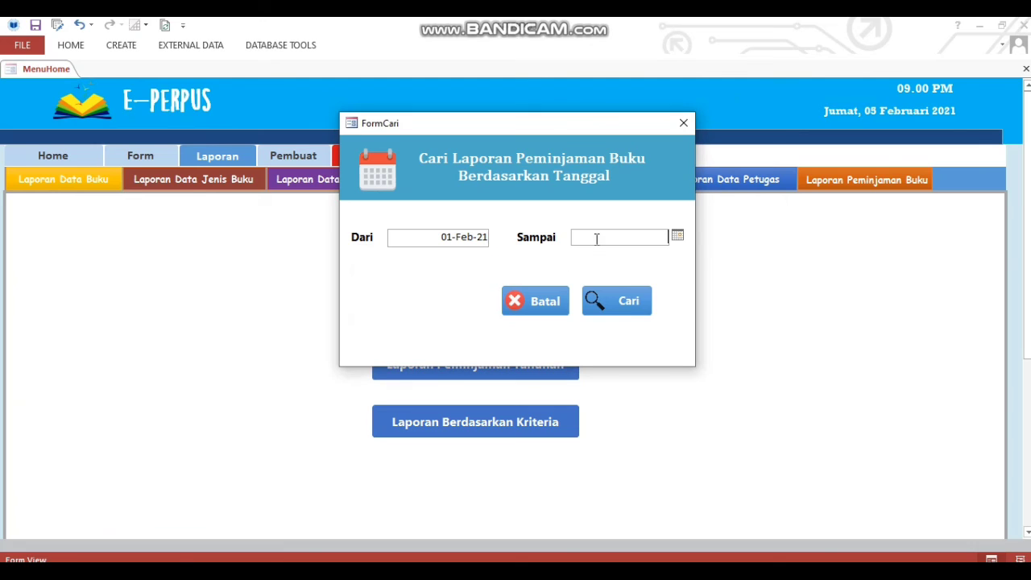
pyautogui.click(677, 235)
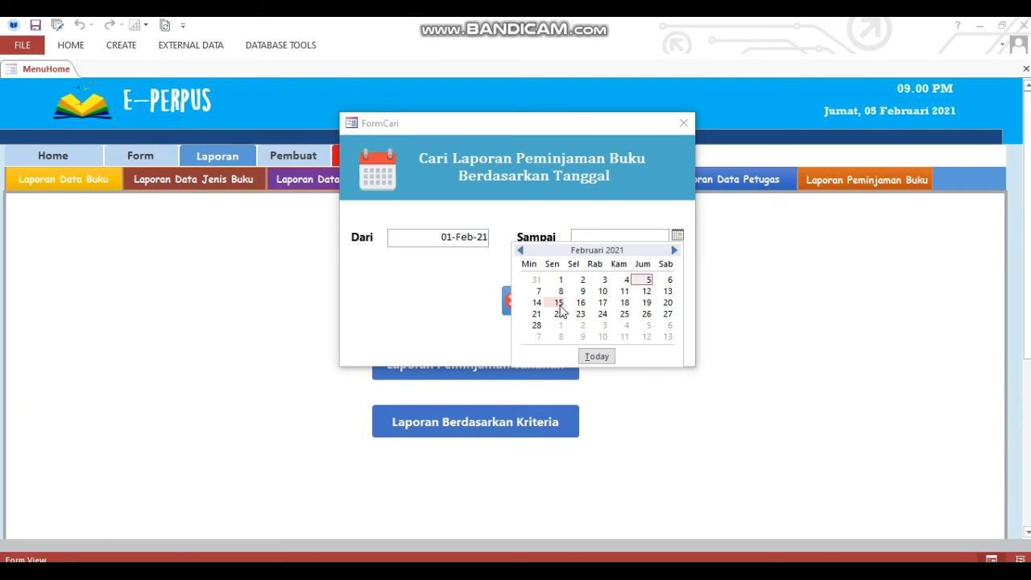
pyautogui.click(560, 304)
pyautogui.click(627, 290)
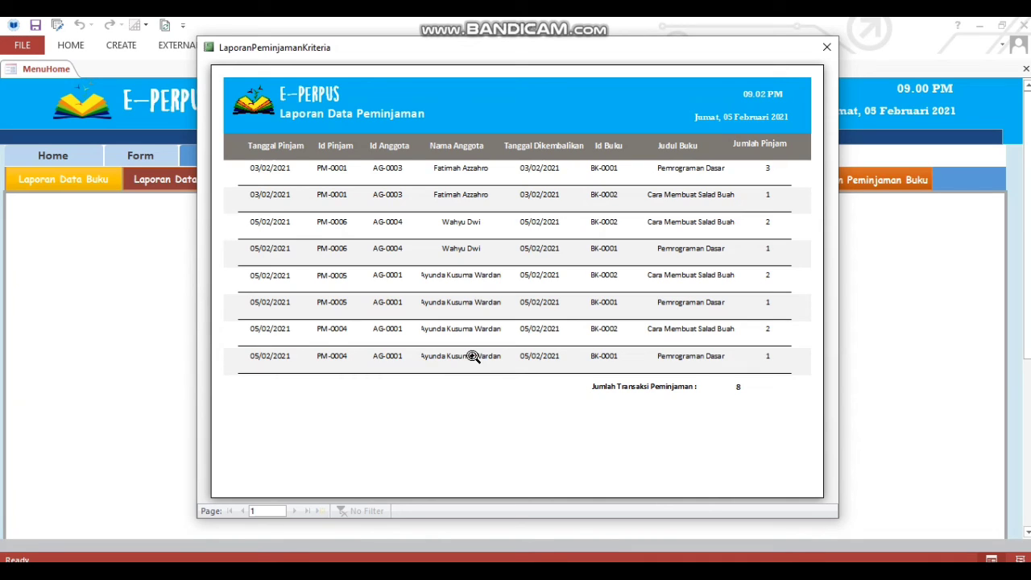
# Close the filtered loan report and show the developer information.
pyautogui.rightClick(567, 371)
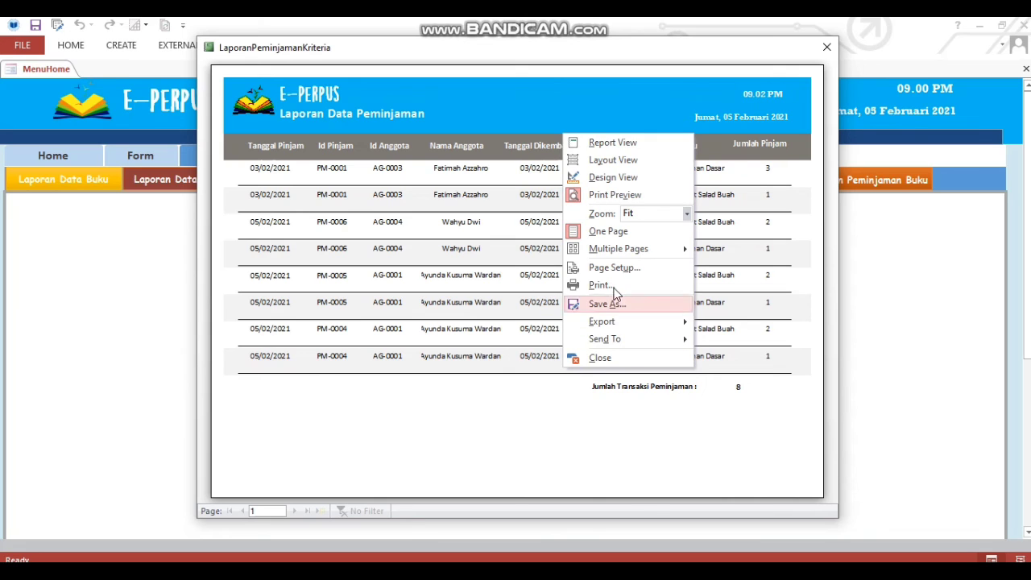
pyautogui.click(827, 47)
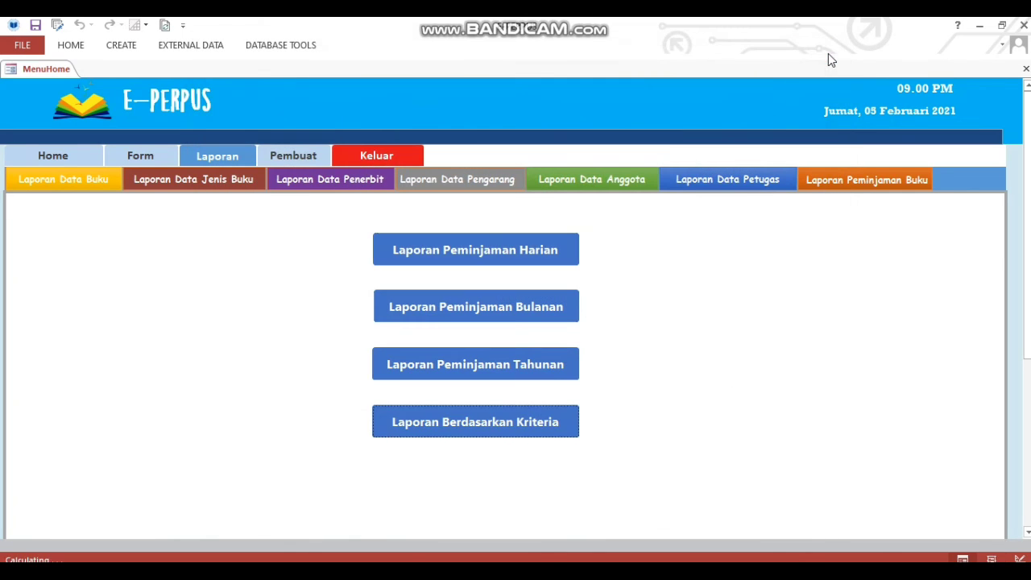
pyautogui.click(298, 164)
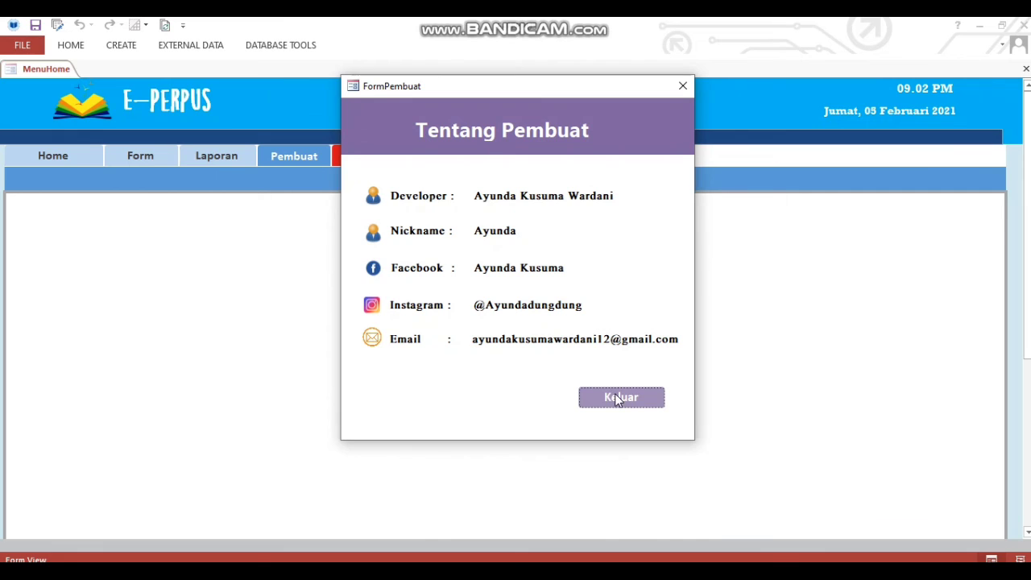
# Close the developer information and log out of the admin menu, confirming with Yes.
pyautogui.click(618, 397)
pyautogui.click(383, 157)
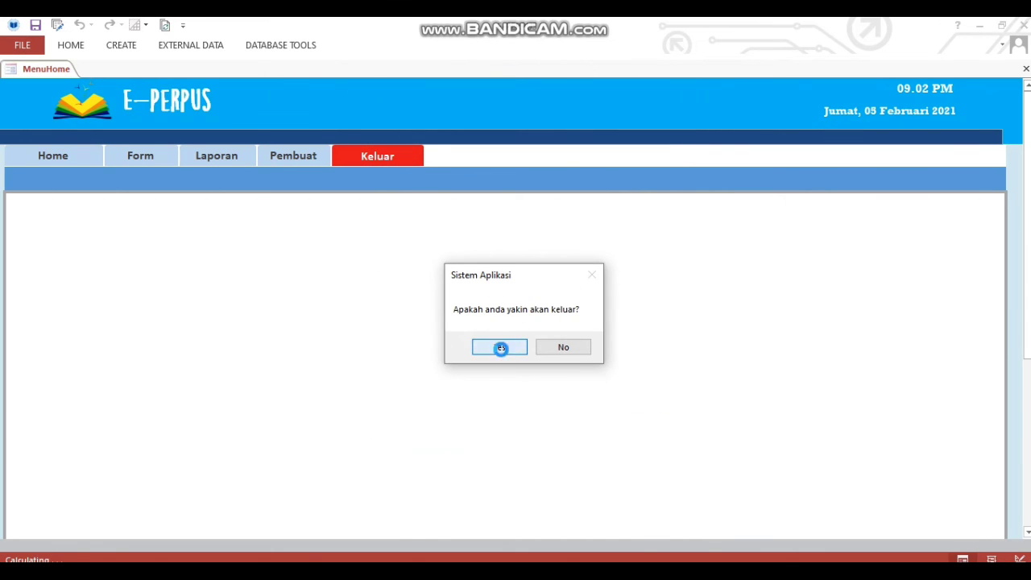
pyautogui.click(501, 348)
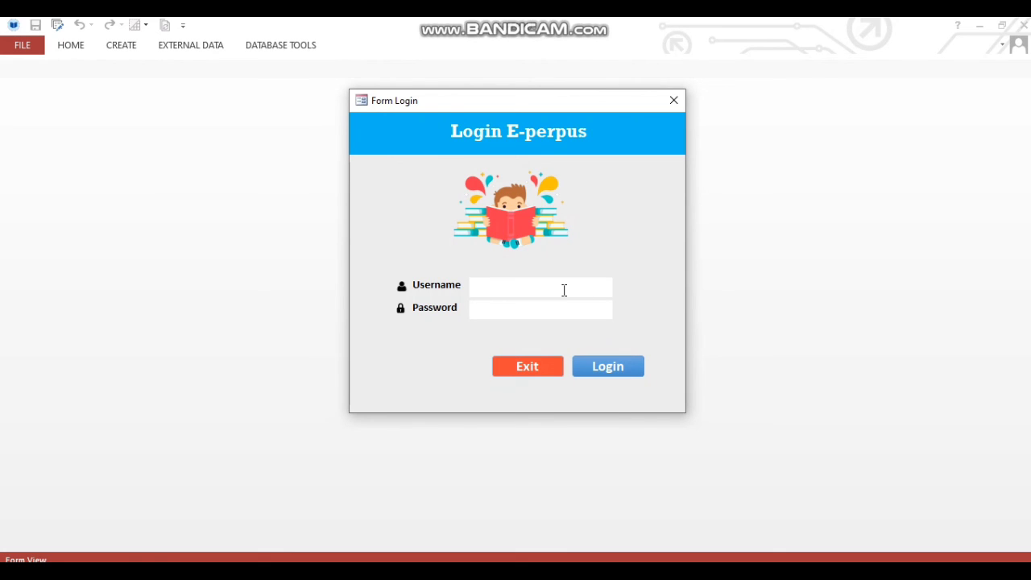
# Sign in with the staff username and password, then exit E-Perpus to close Access.
pyautogui.write('petugas1')
pyautogui.click(538, 314)
pyautogui.write('********')
pyautogui.click(596, 360)
pyautogui.click(528, 366)
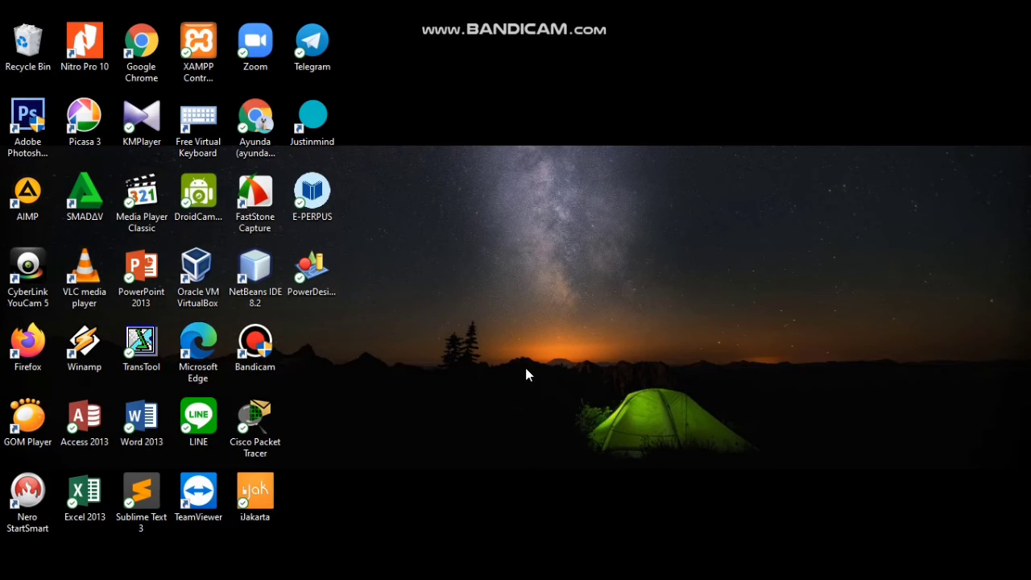